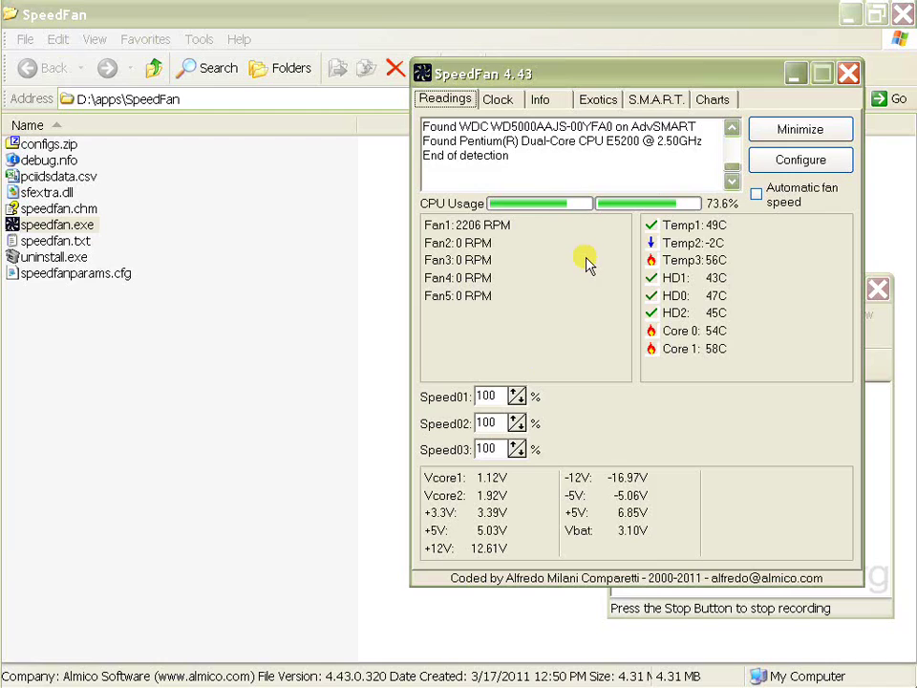
Open the configuration and disable the Temp1, Temp2, Temp3, HD1, HD0 and HD2 temperature readings.
left_click(777, 162)
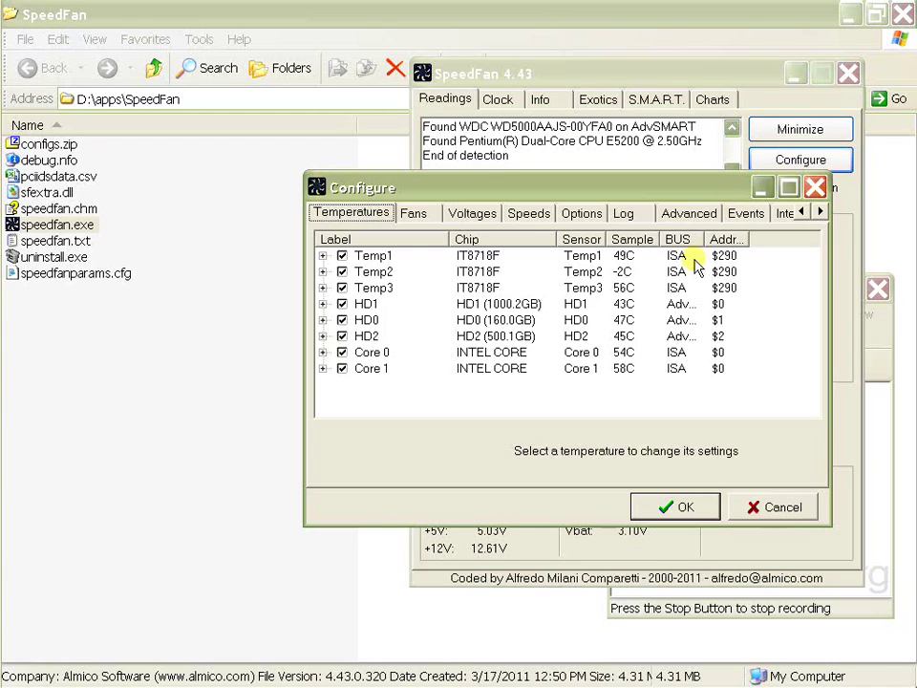
left_click(342, 256)
left_click(342, 272)
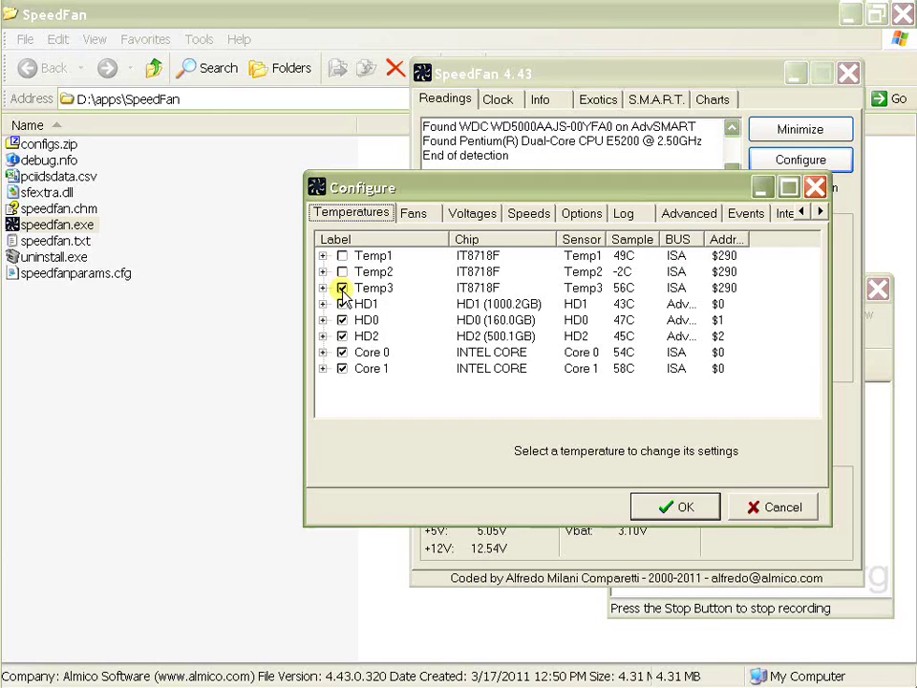
left_click(342, 288)
left_click(342, 304)
left_click(342, 321)
left_click(342, 337)
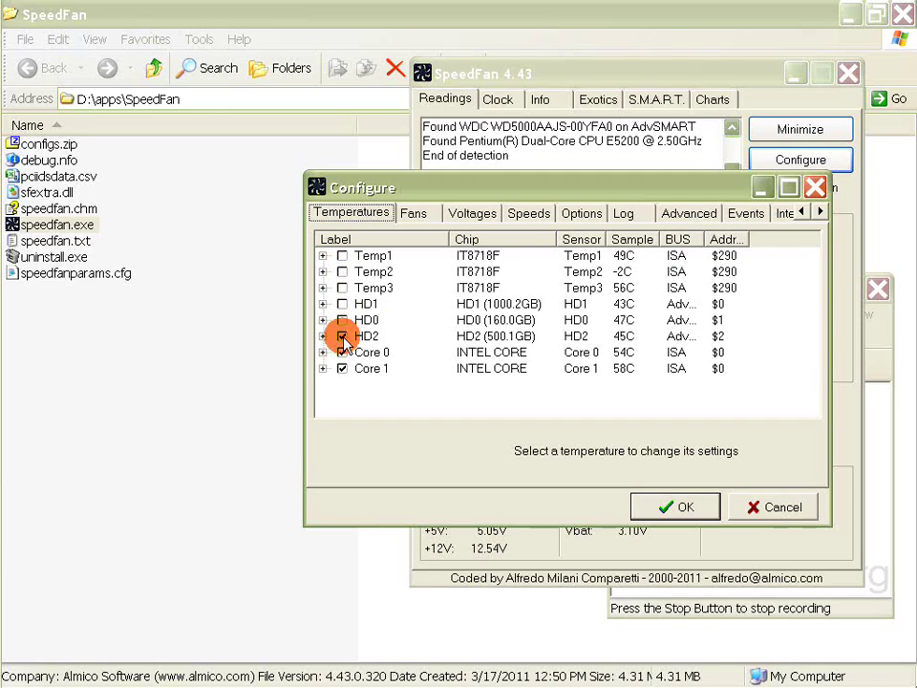
Expand the Core 0 and Core 1 entries and set Core 0's desired temperature to 55 and warning temperature to 65.
left_click(323, 352)
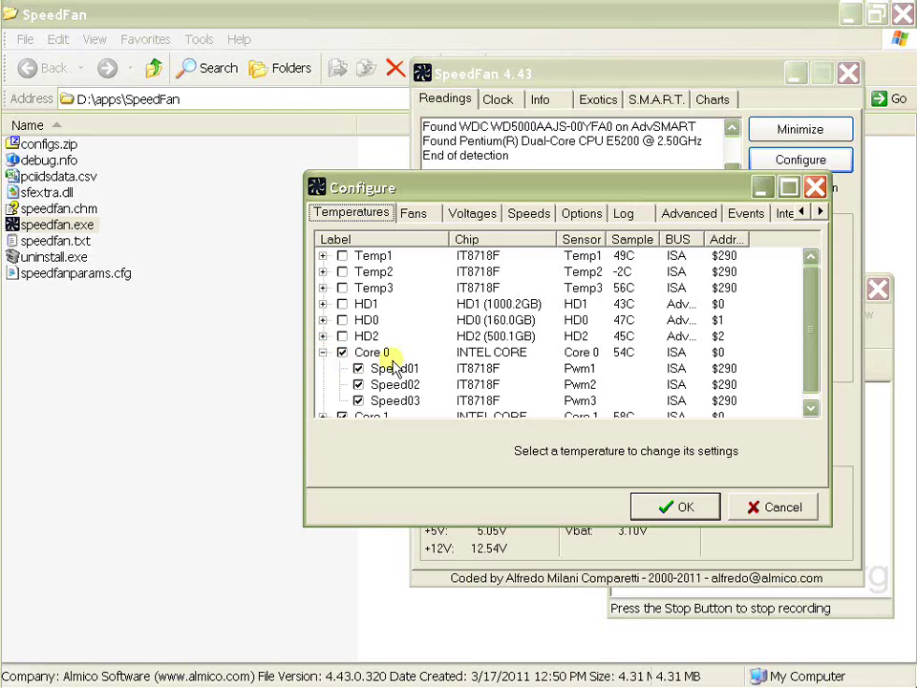
scroll(810, 366, "down", 1)
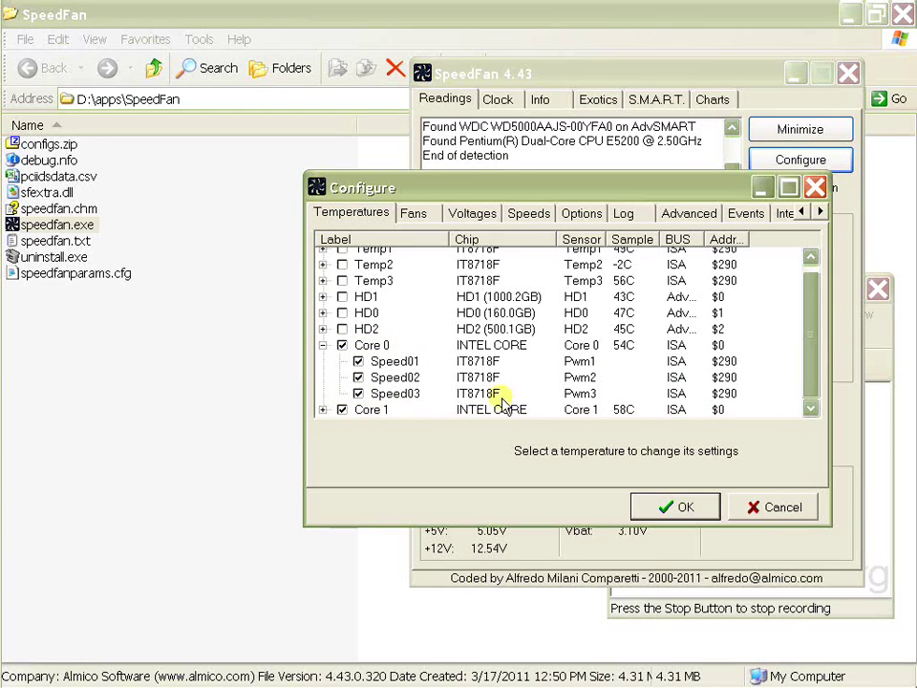
left_click(323, 409)
left_click(373, 345)
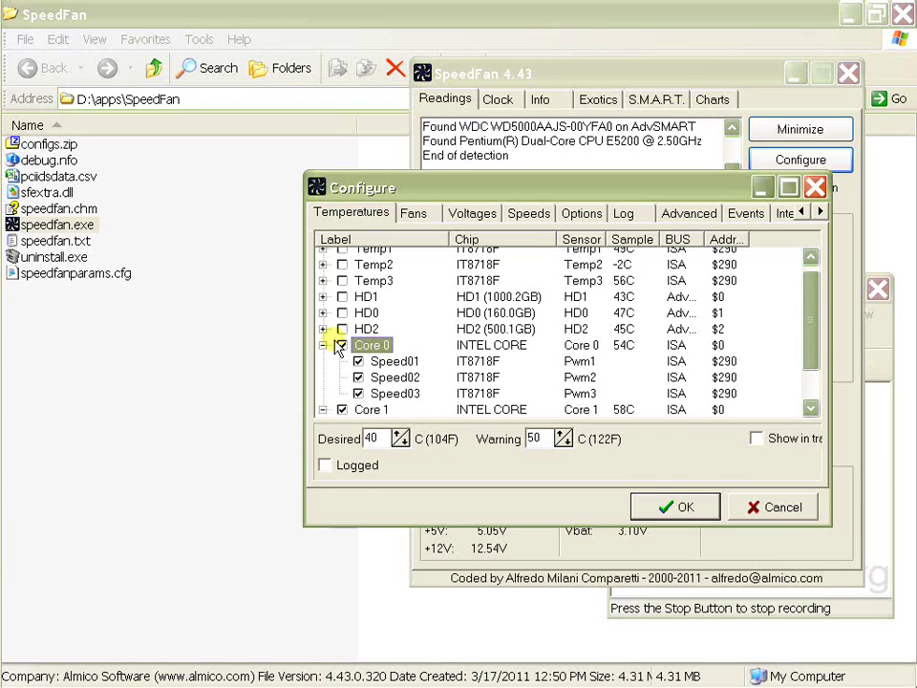
double_click(374, 437)
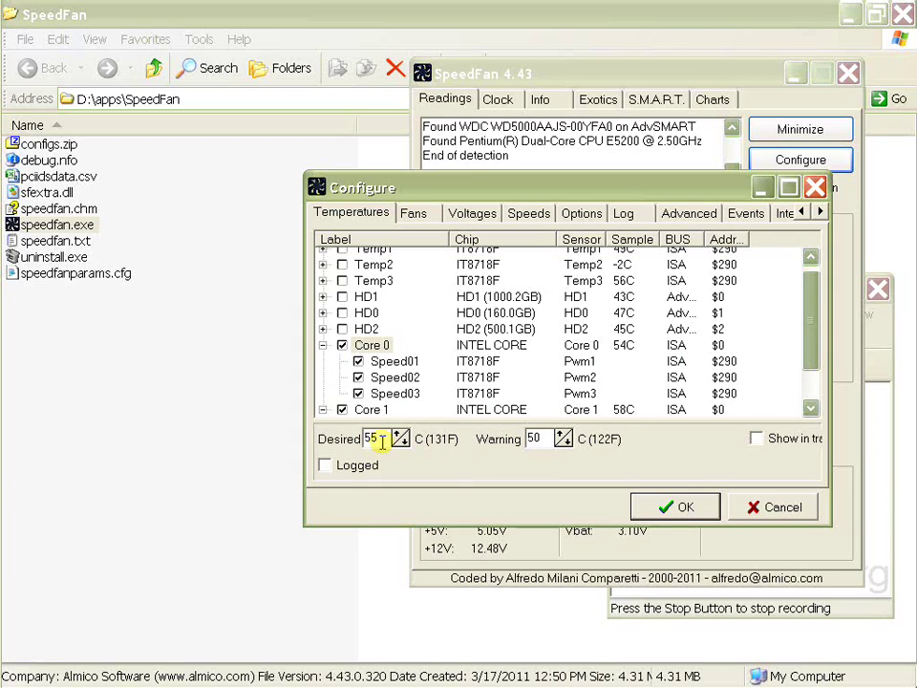
double_click(527, 438)
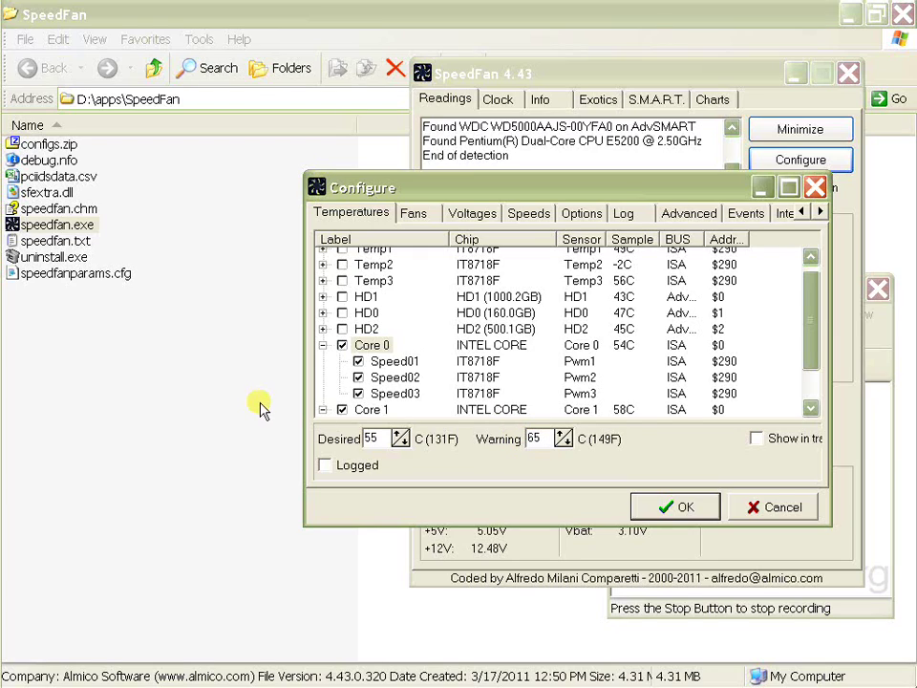
Set Core 1's desired temperature to 55 and its warning temperature to 65.
left_click(370, 409)
double_click(368, 440)
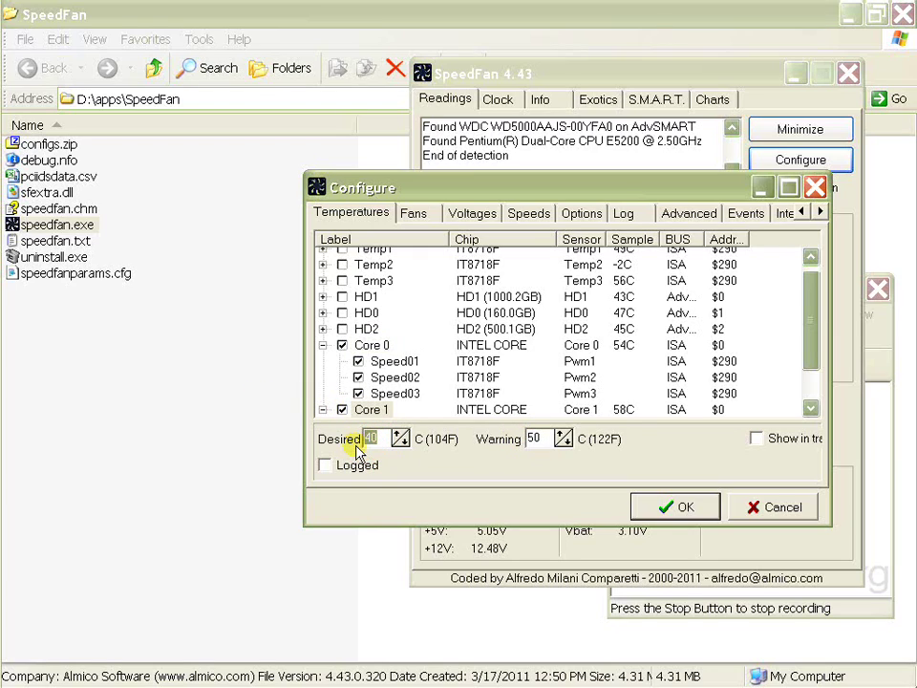
double_click(533, 438)
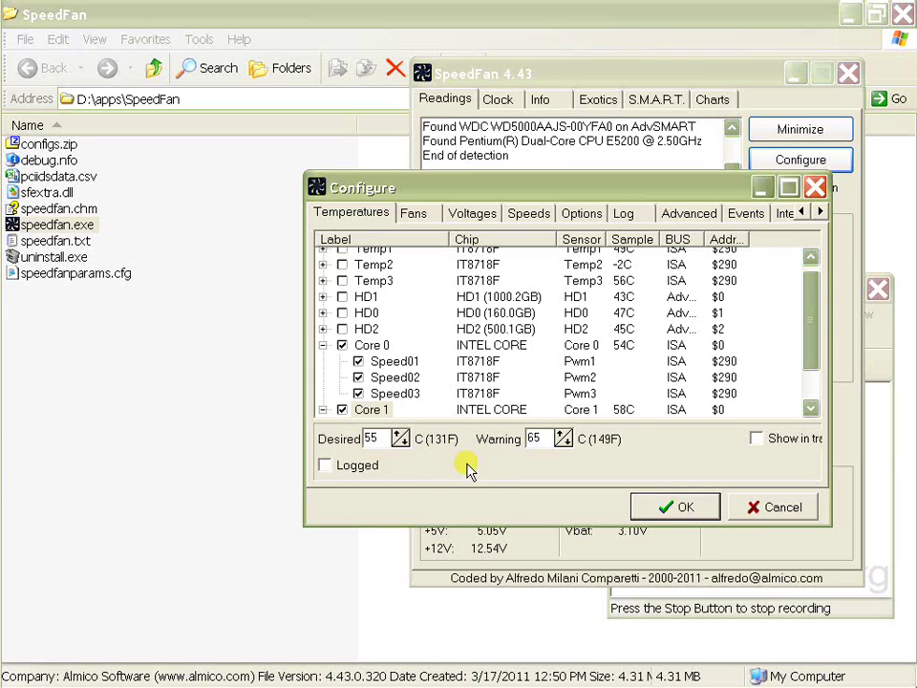
Widen the Sample column in the fan settings and disable Fan2, Fan3, Fan4 and Fan5.
left_click(417, 214)
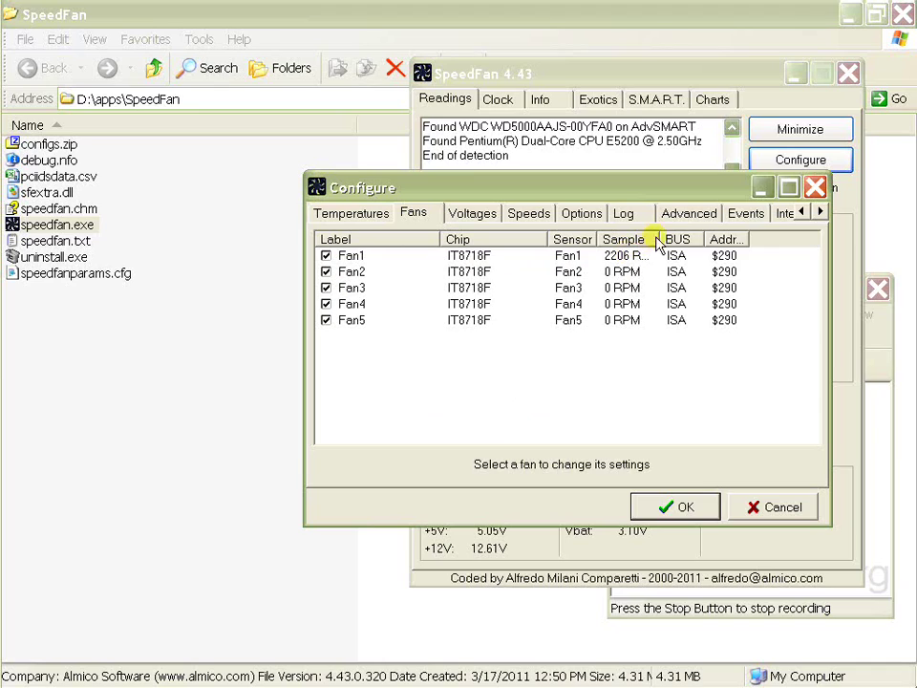
left_click_drag(664, 240, 694, 240)
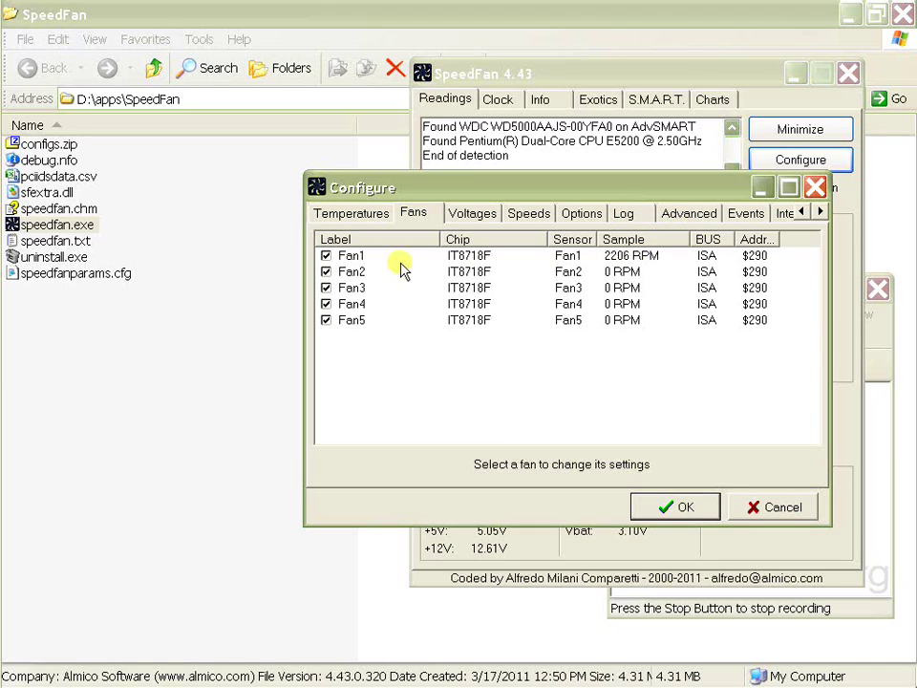
left_click(325, 272)
left_click(326, 287)
left_click(326, 304)
left_click(326, 320)
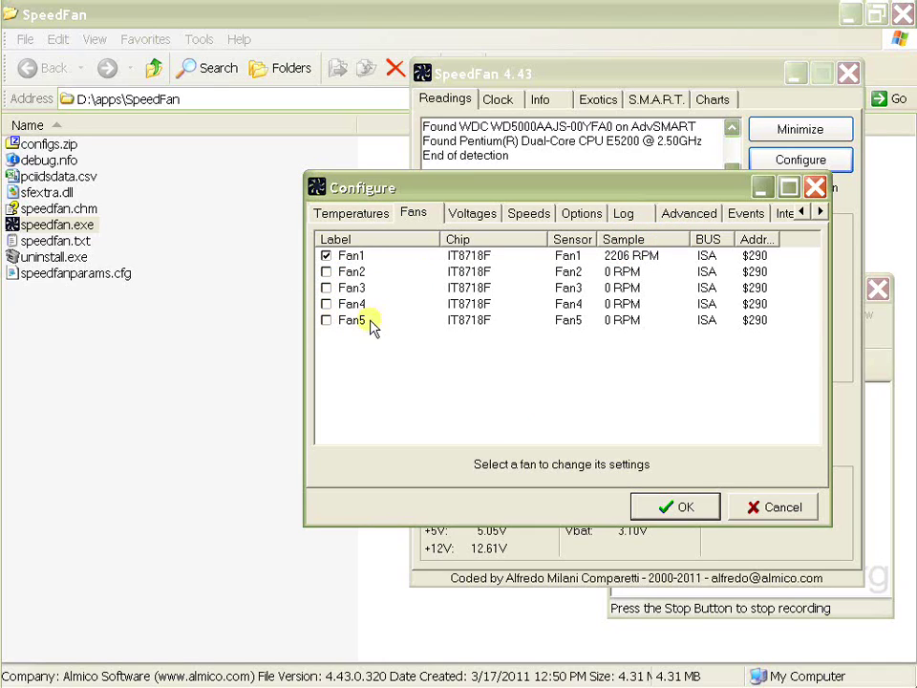
Enable automatic variation for Speed01, Speed02 and Speed03 in the speed settings.
left_click(473, 213)
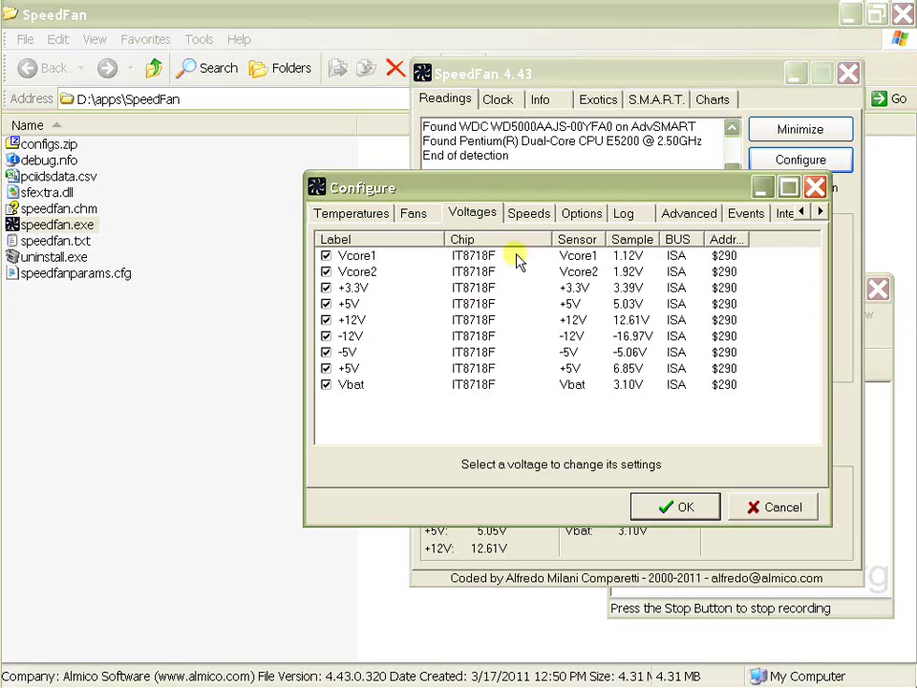
left_click(529, 213)
left_click(362, 258)
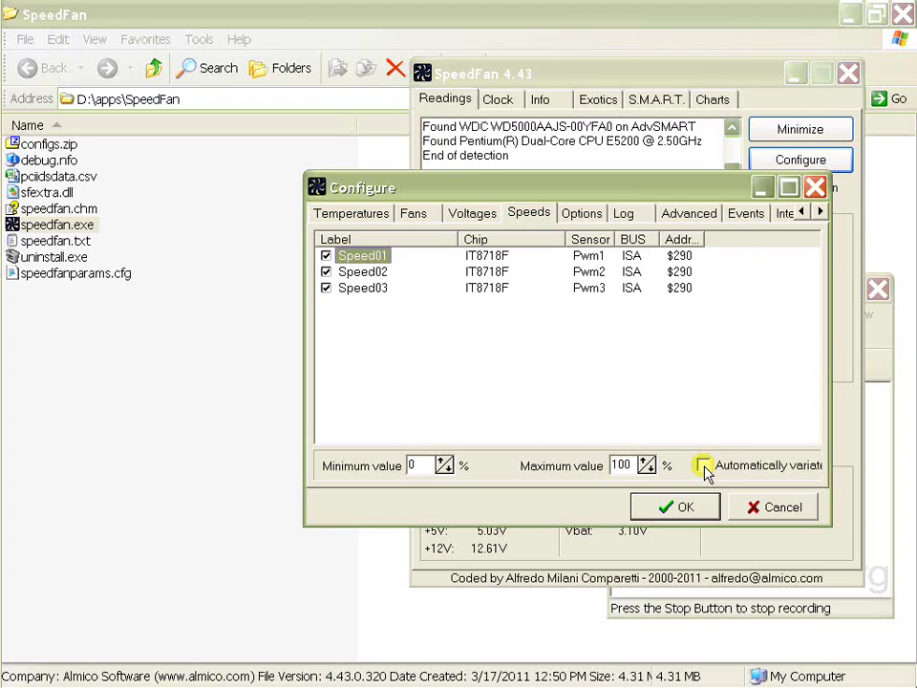
left_click(703, 465)
left_click(356, 272)
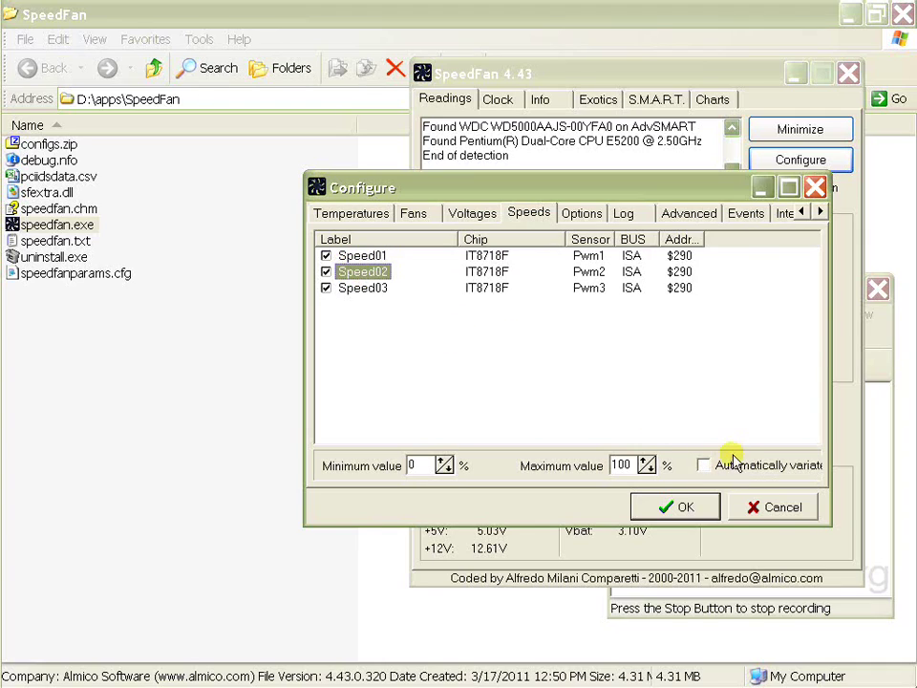
left_click(703, 466)
left_click(374, 289)
left_click(703, 465)
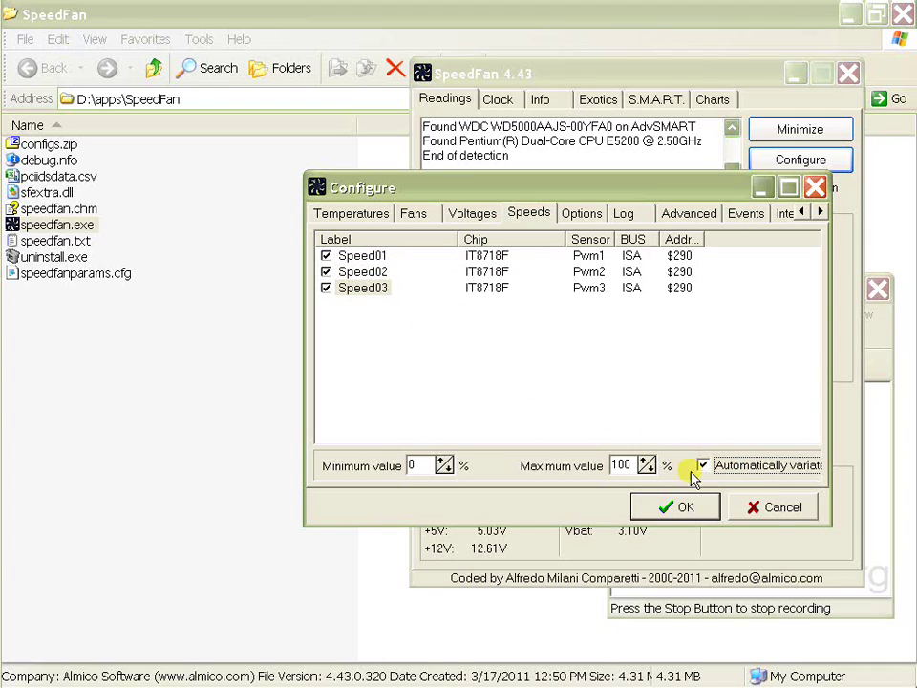
left_click(400, 468)
left_click(419, 466)
left_click(410, 467)
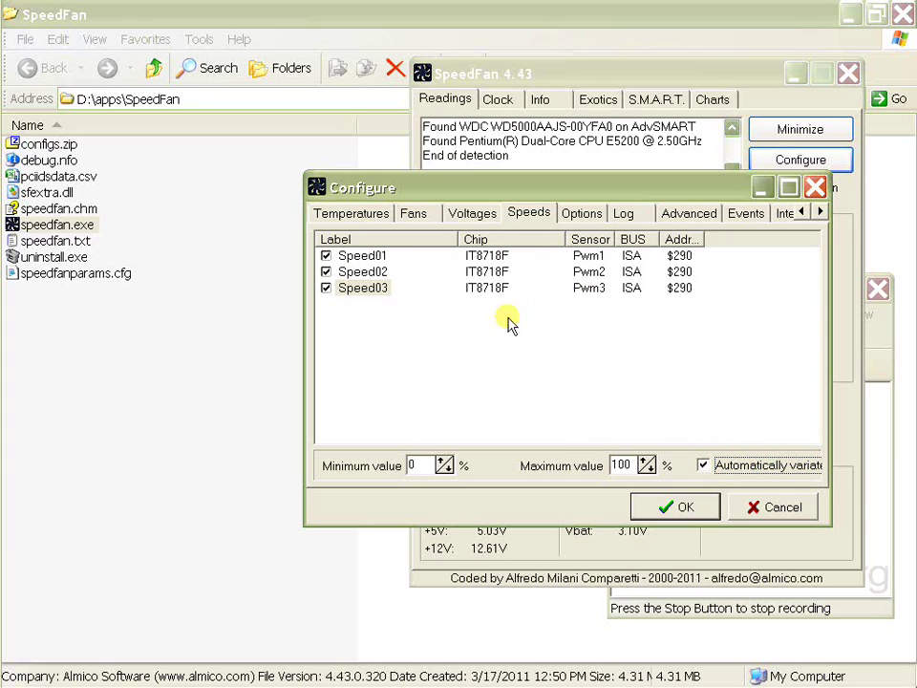
Open the advanced chip settings, move the Configure window aside and check the mainboard's sensor model in CPU-Z.
left_click(582, 213)
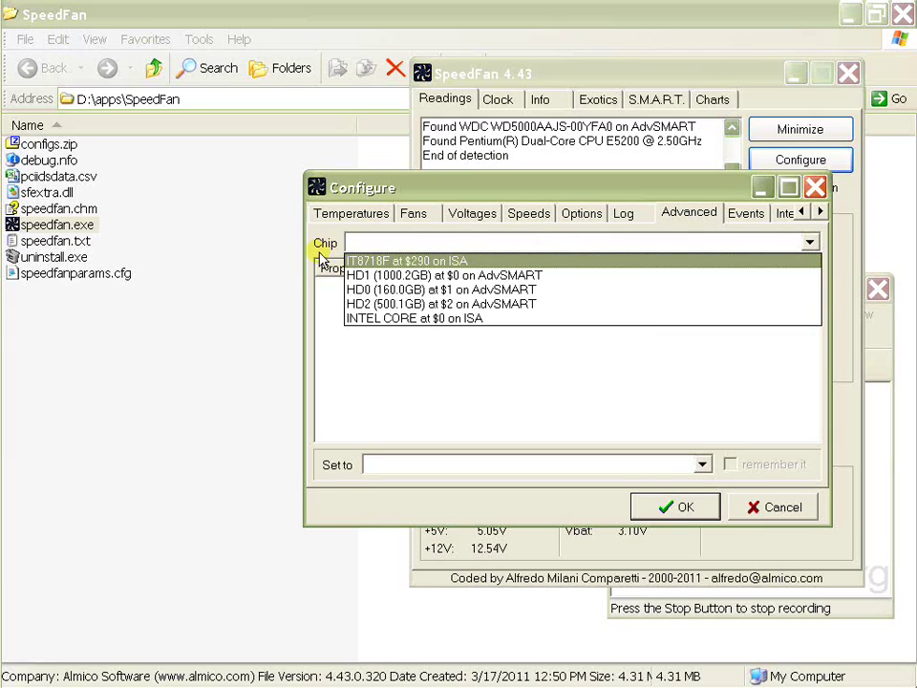
left_click(338, 187)
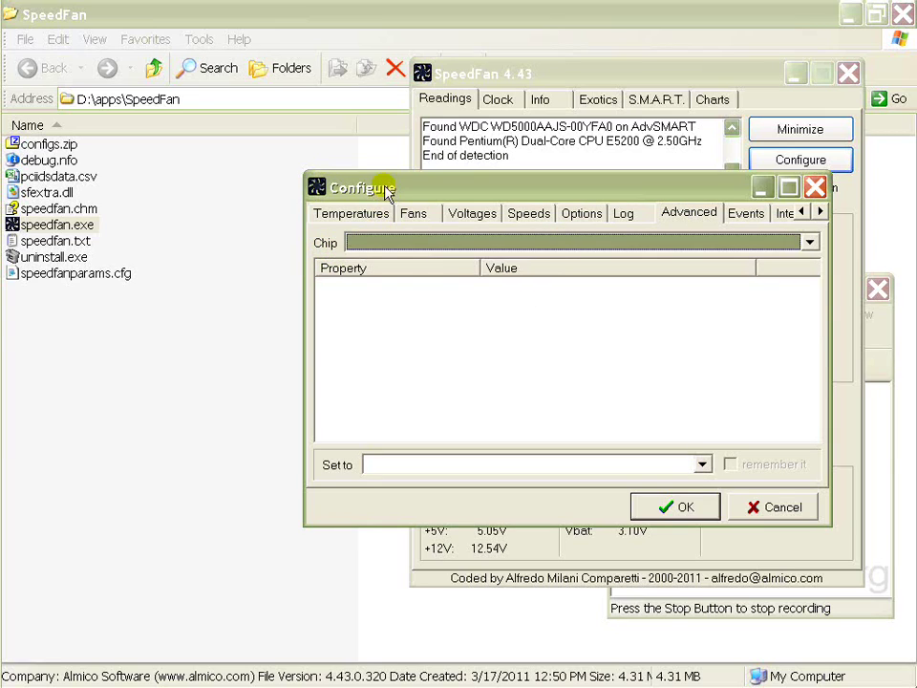
left_click_drag(338, 186, 474, 205)
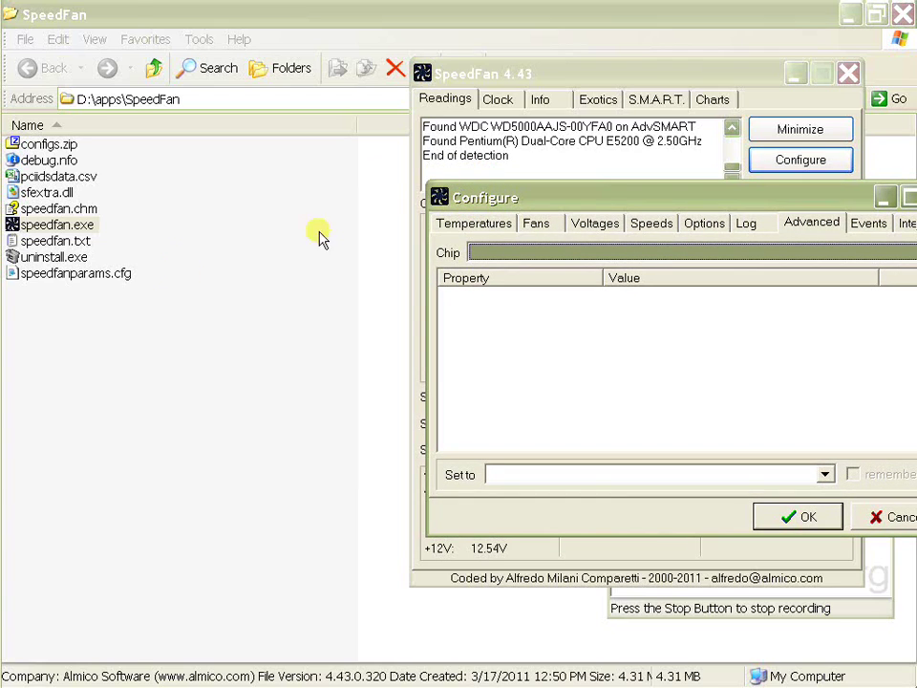
mouse_move(15, 289)
left_click(33, 382)
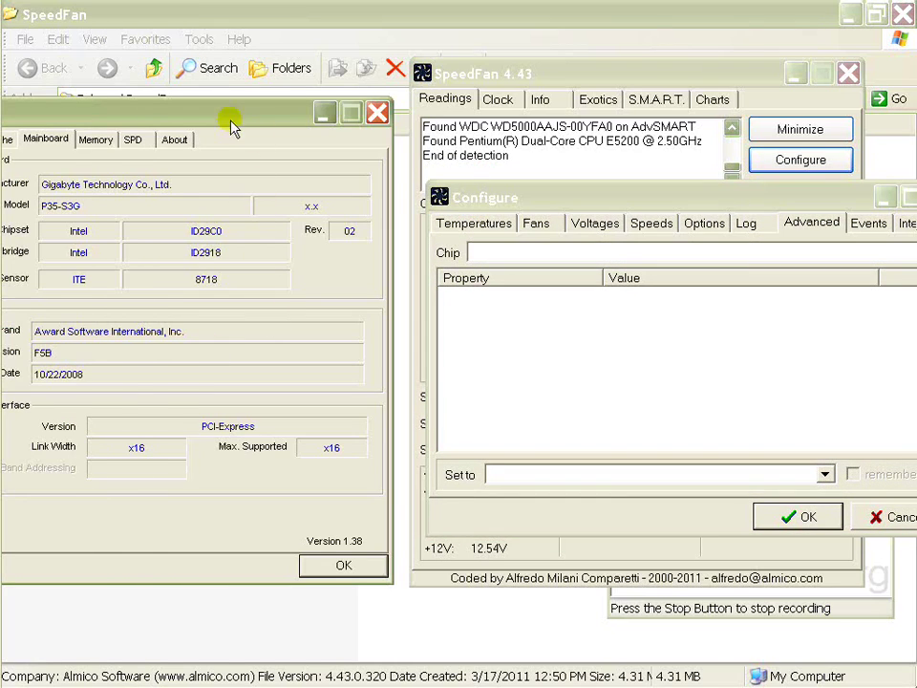
left_click_drag(153, 110, 227, 112)
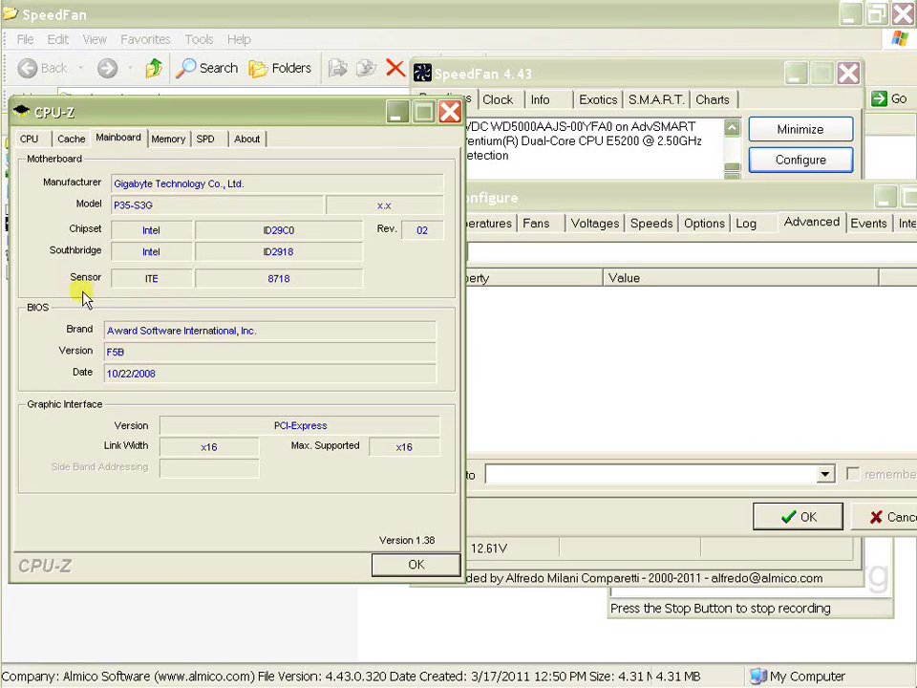
left_click_drag(328, 117, 243, 119)
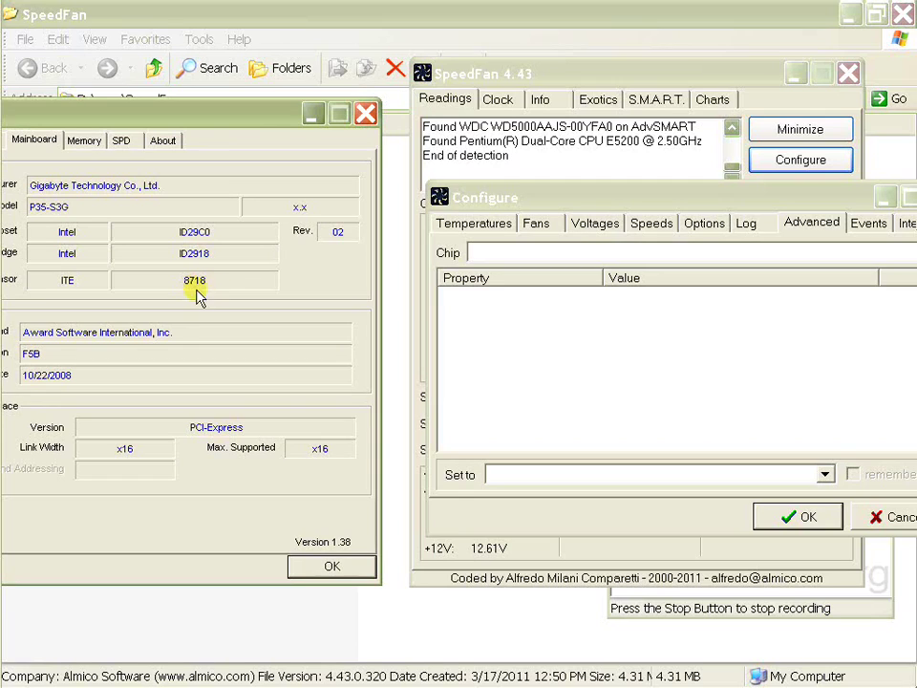
Select the IT8718F at $290 on ISA chip in SpeedFan's advanced settings and put CPU-Z away.
left_click(583, 255)
left_click(578, 267)
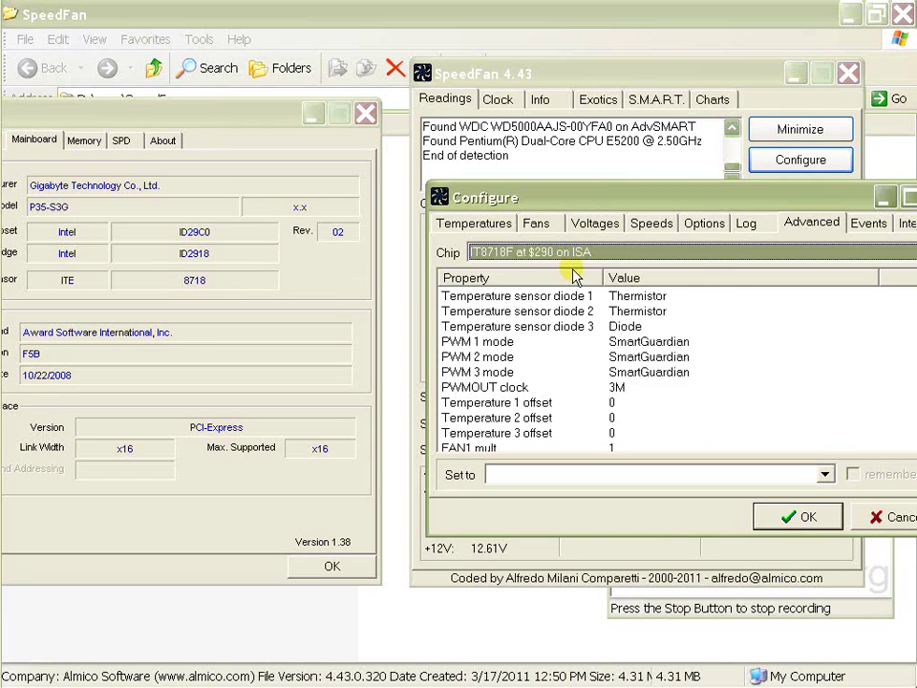
left_click(499, 256)
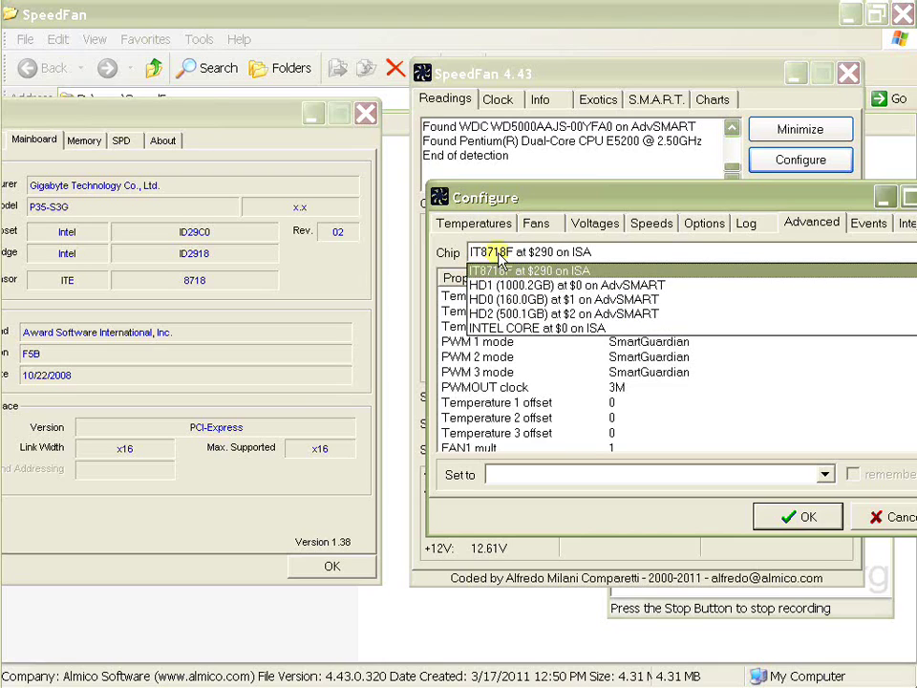
left_click(513, 275)
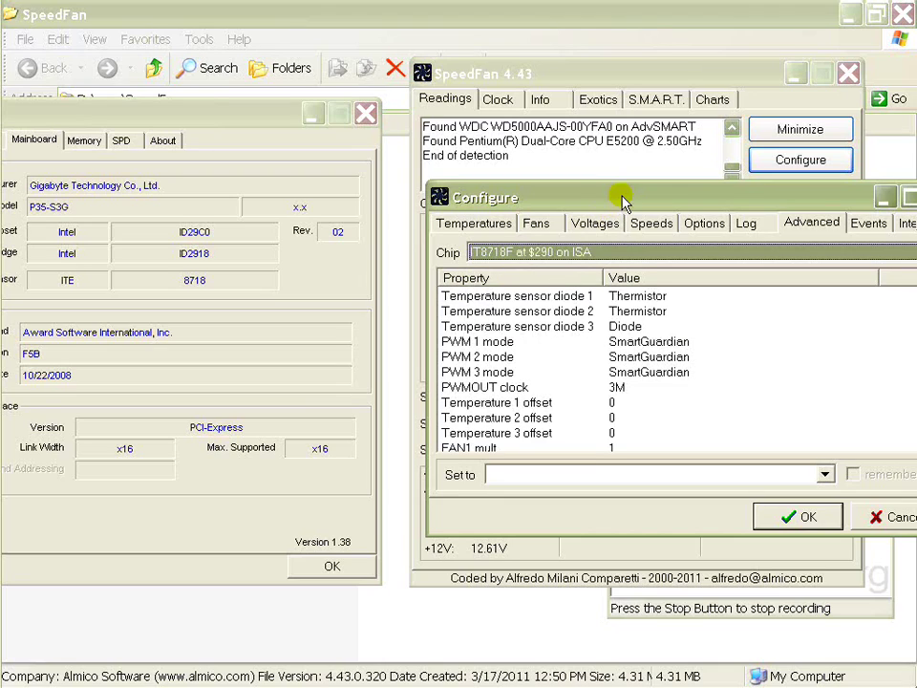
left_click_drag(616, 199, 537, 175)
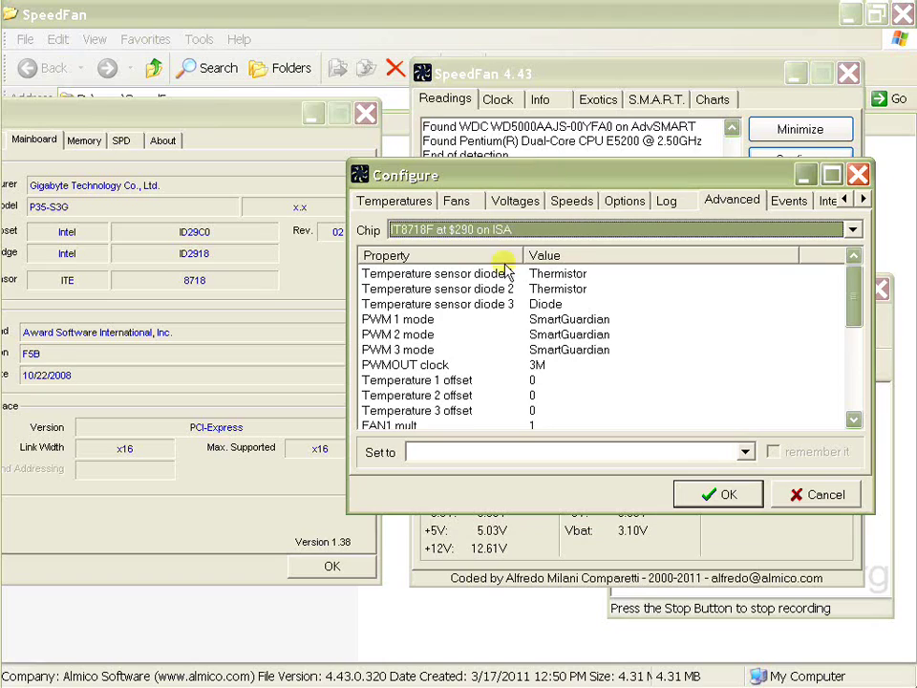
left_click(312, 115)
Set PWM 1 mode to Software controlled and have the setting remembered.
left_click(408, 321)
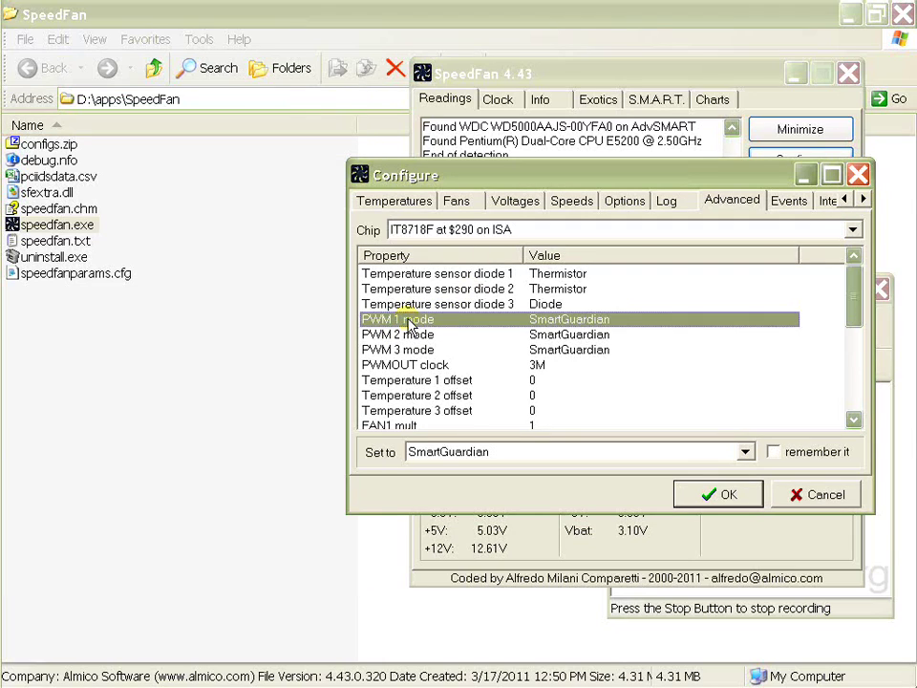
left_click(500, 455)
left_click(481, 486)
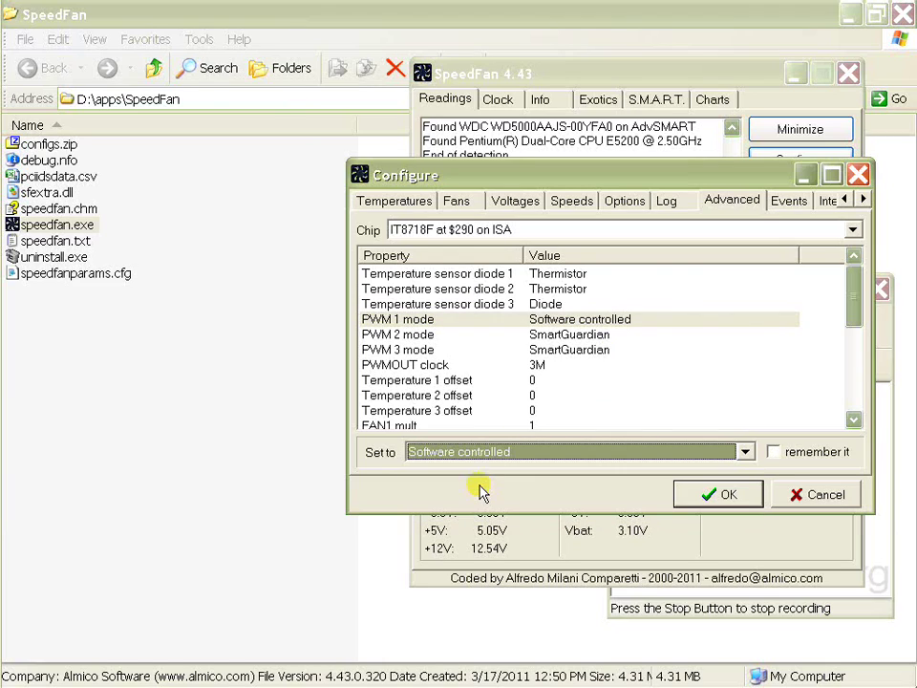
left_click(793, 453)
Set PWM 2 mode to Software controlled and have the setting remembered.
left_click(434, 336)
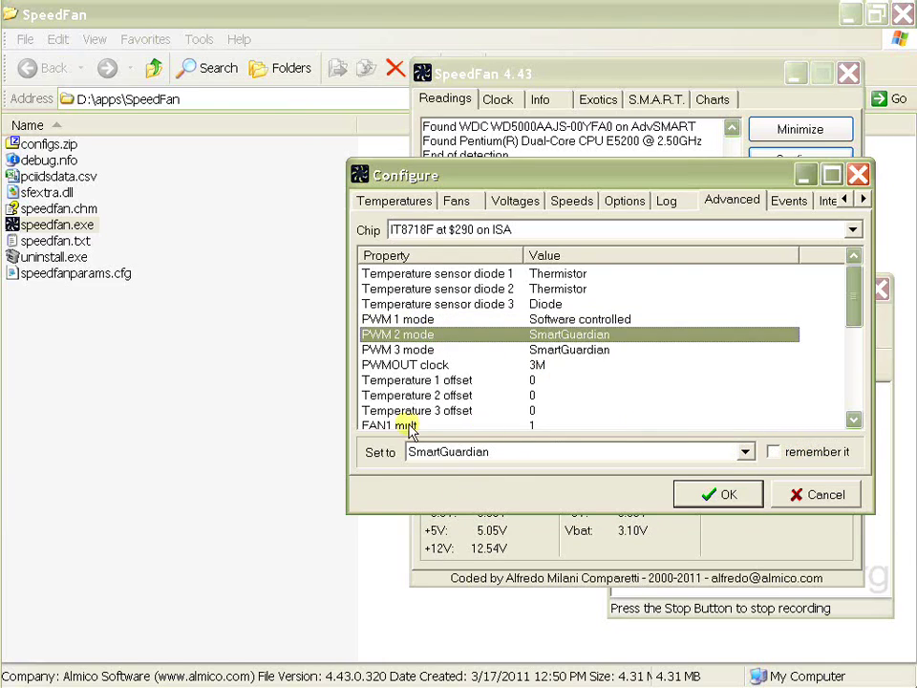
left_click(546, 455)
left_click(528, 485)
left_click(774, 452)
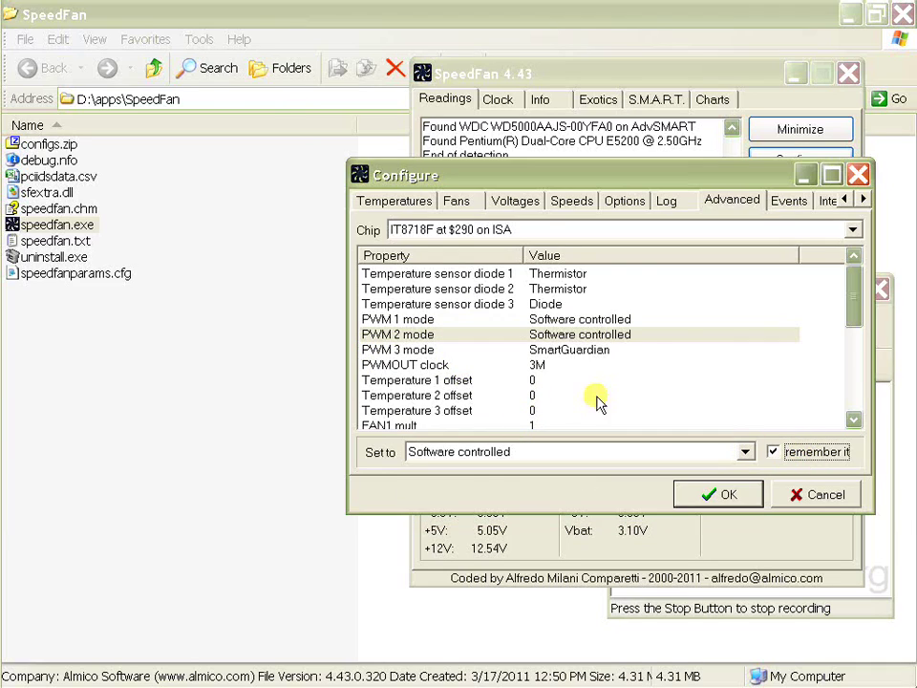
Set PWM 3 mode to Software controlled and have the setting remembered.
left_click(418, 351)
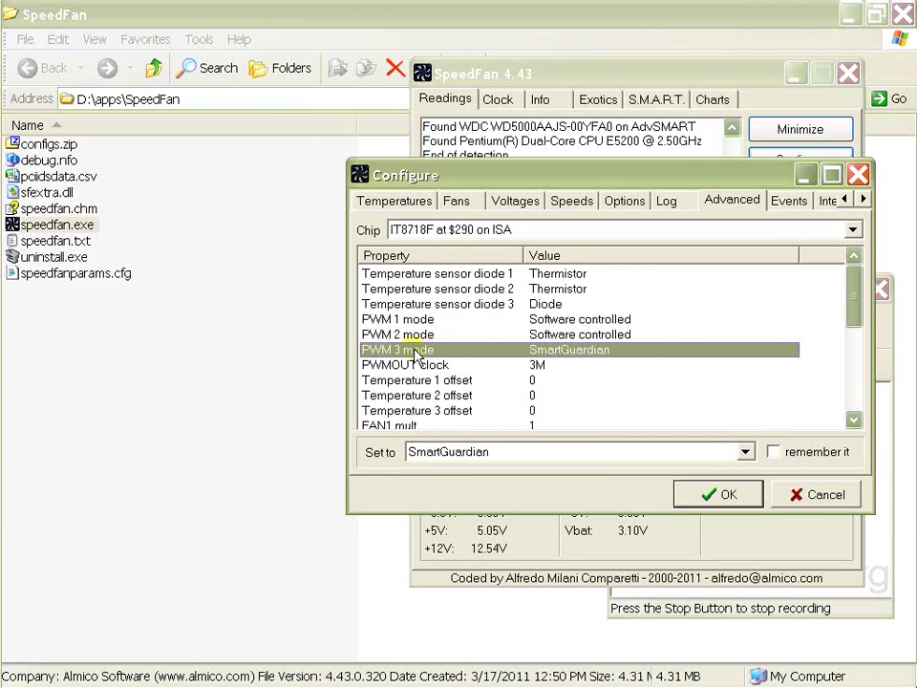
left_click(503, 456)
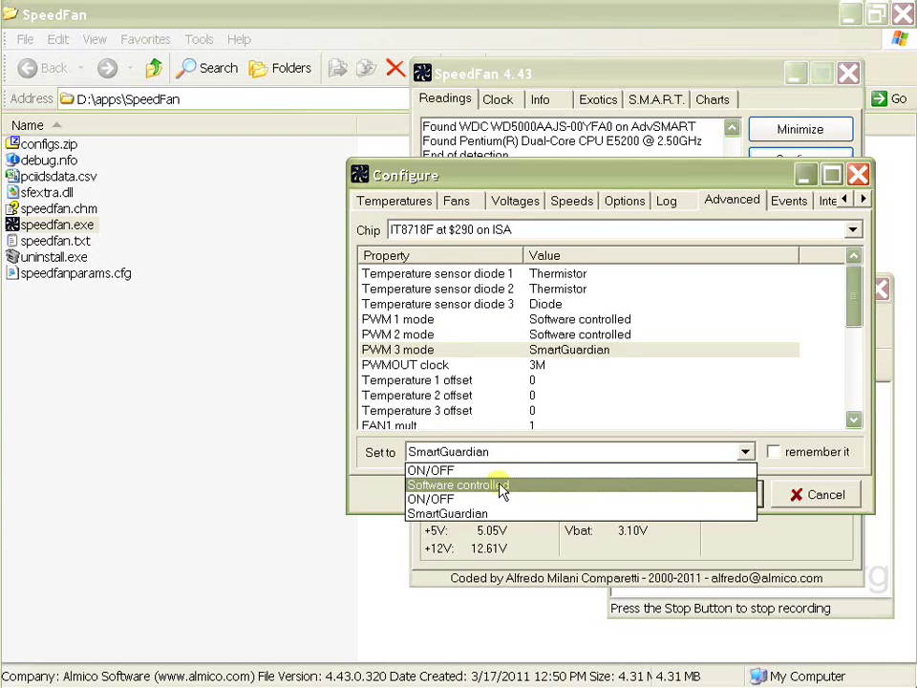
left_click(496, 485)
left_click(782, 454)
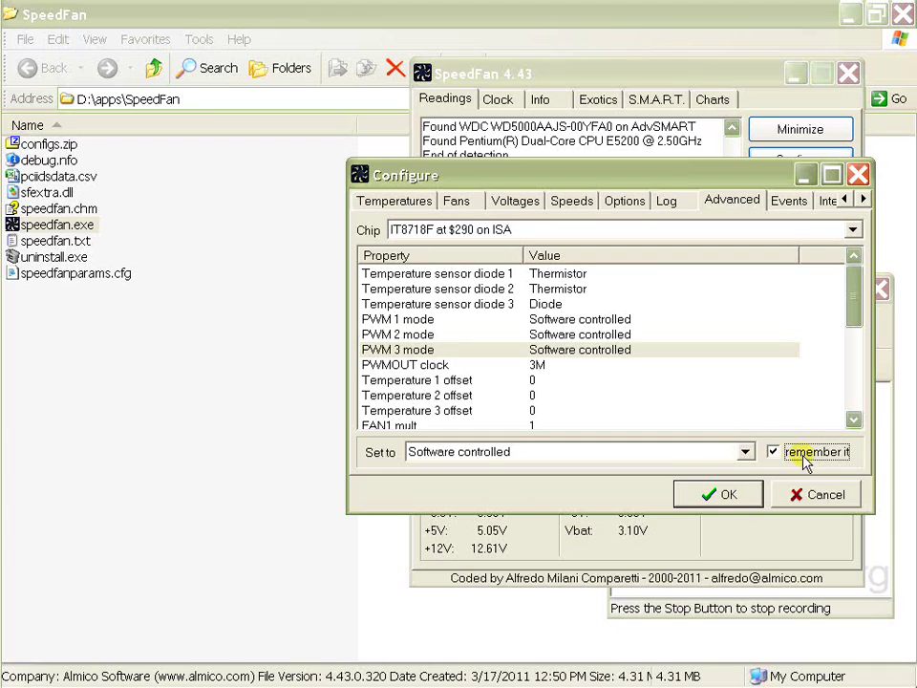
Apply the PWM mode configuration and enable automatic fan speed.
left_click(718, 495)
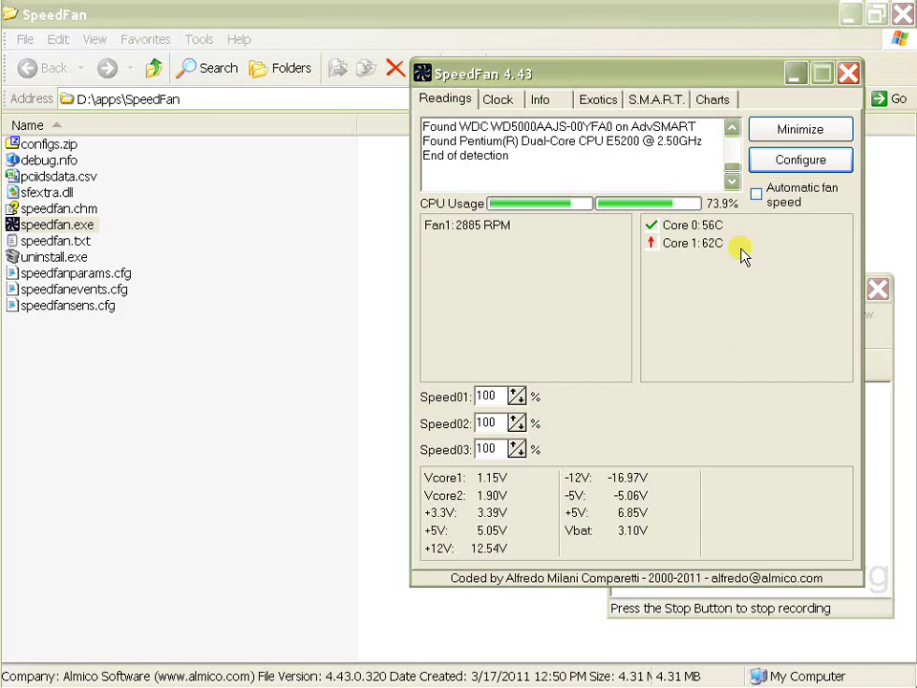
left_click(755, 195)
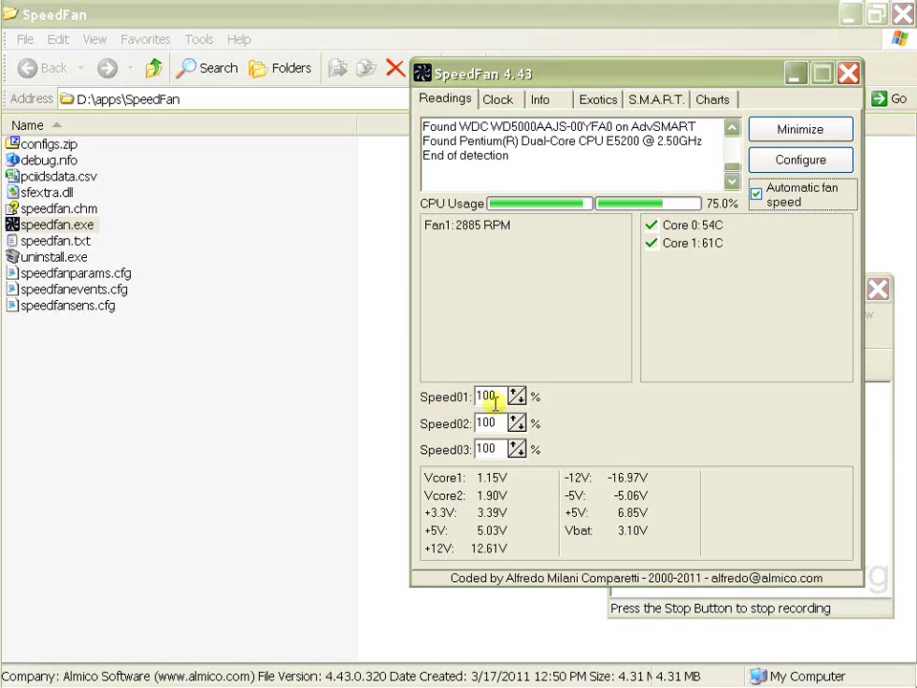
Try to set Speed01, Speed02 and Speed03 to 60% while automatic fan speed is enabled.
left_click_drag(498, 401, 429, 395)
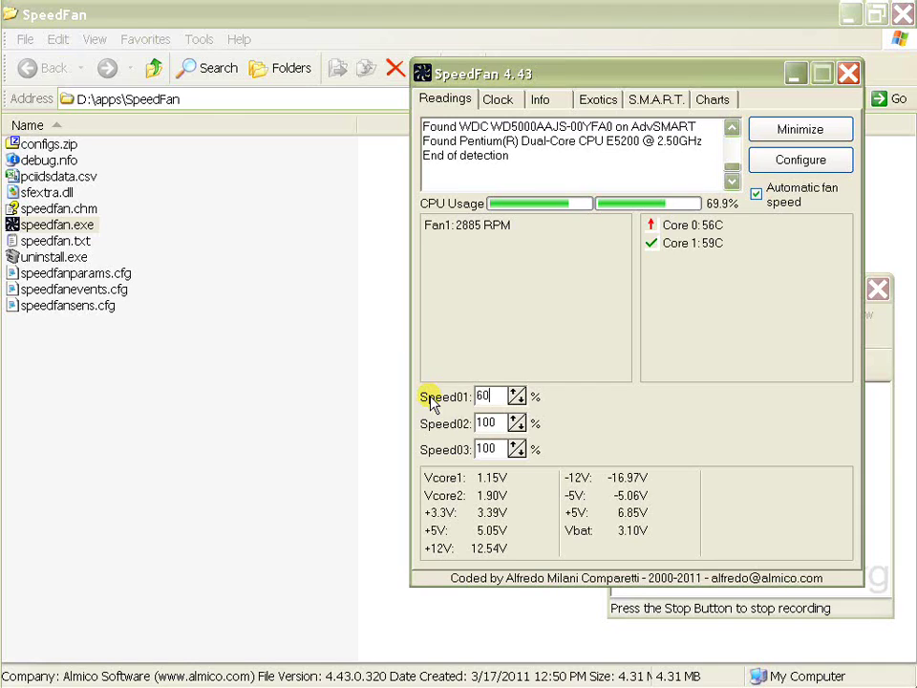
left_click_drag(493, 423, 483, 449)
type("60")
type("0")
type("60")
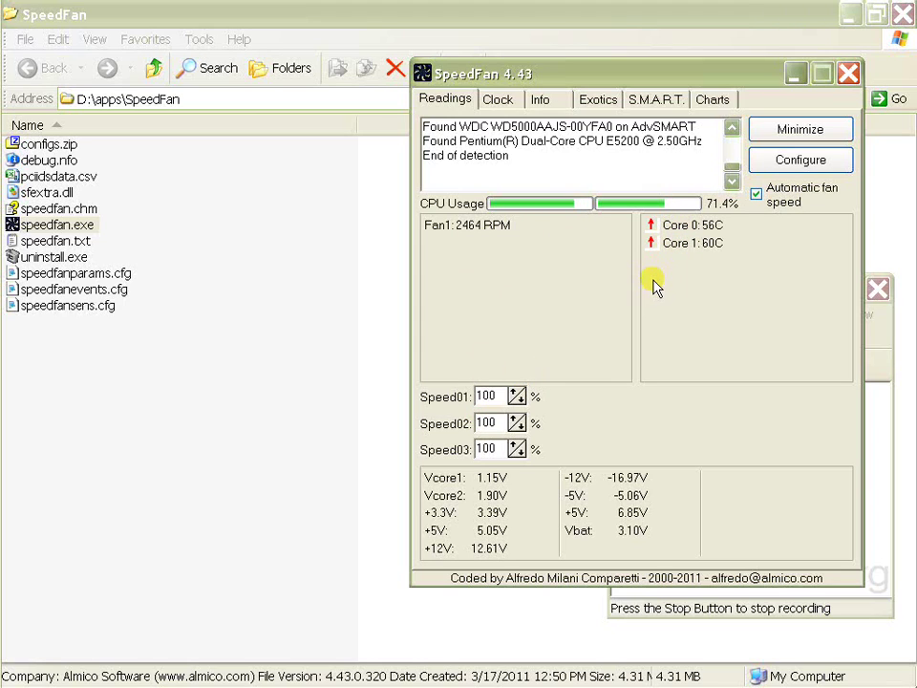
Review the desired and warning temperature settings of Core 0 in the SpeedFan configuration.
left_click_drag(620, 76, 489, 83)
left_click(660, 165)
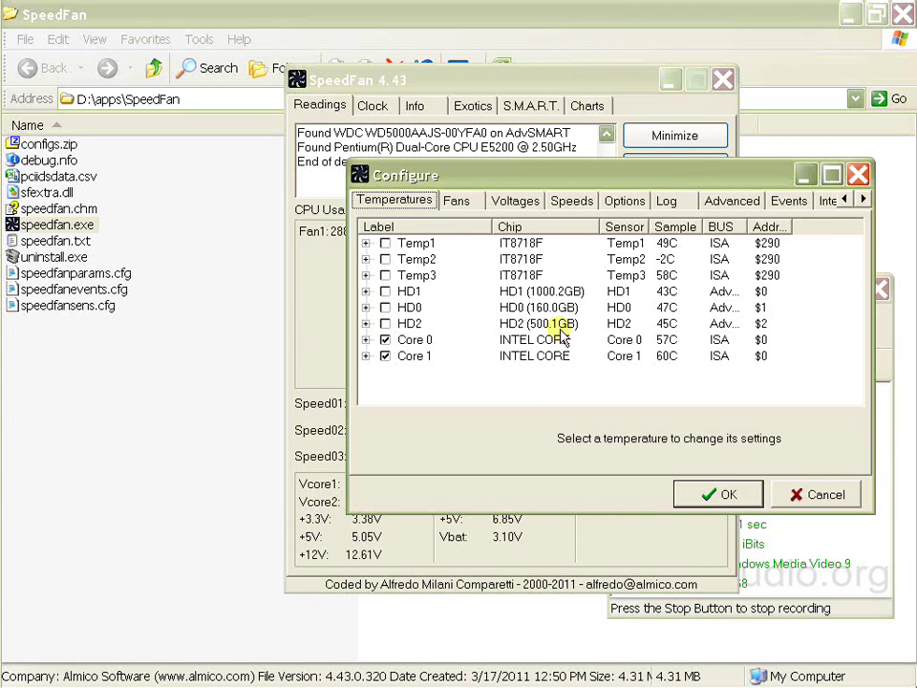
left_click(476, 207)
left_click(375, 200)
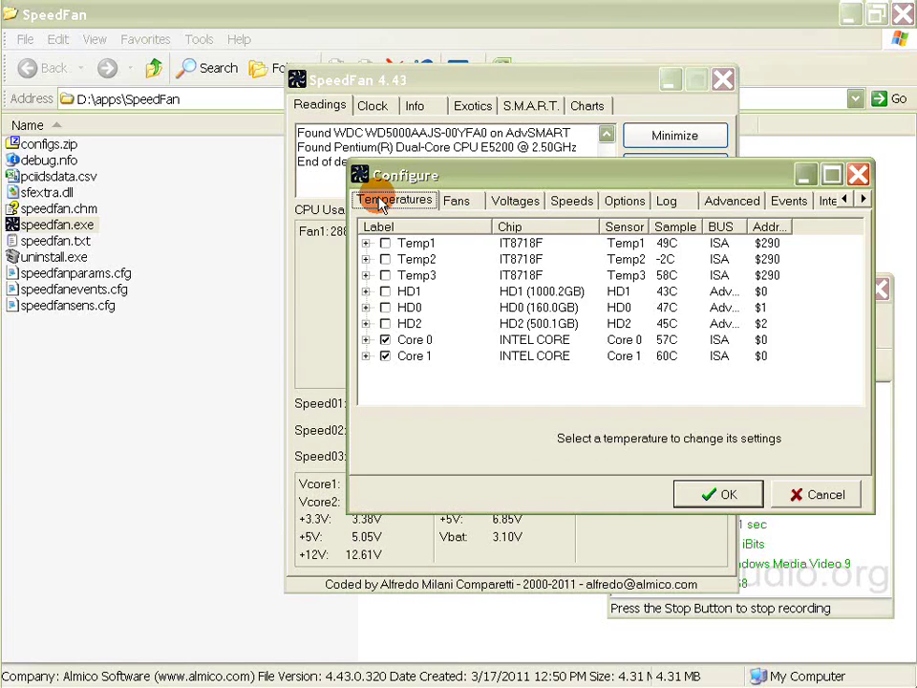
left_click(415, 340)
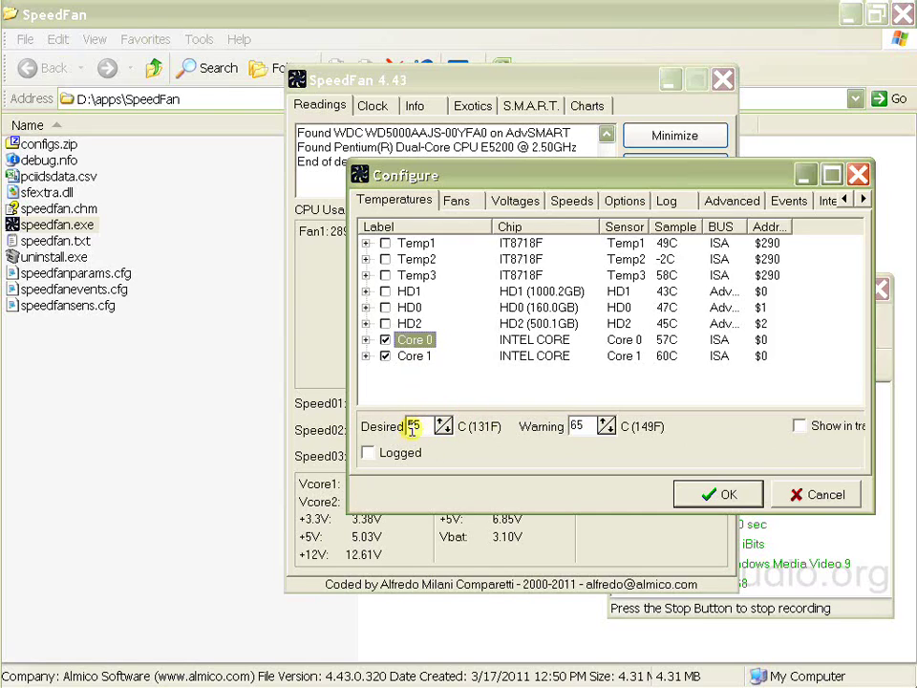
double_click(411, 425)
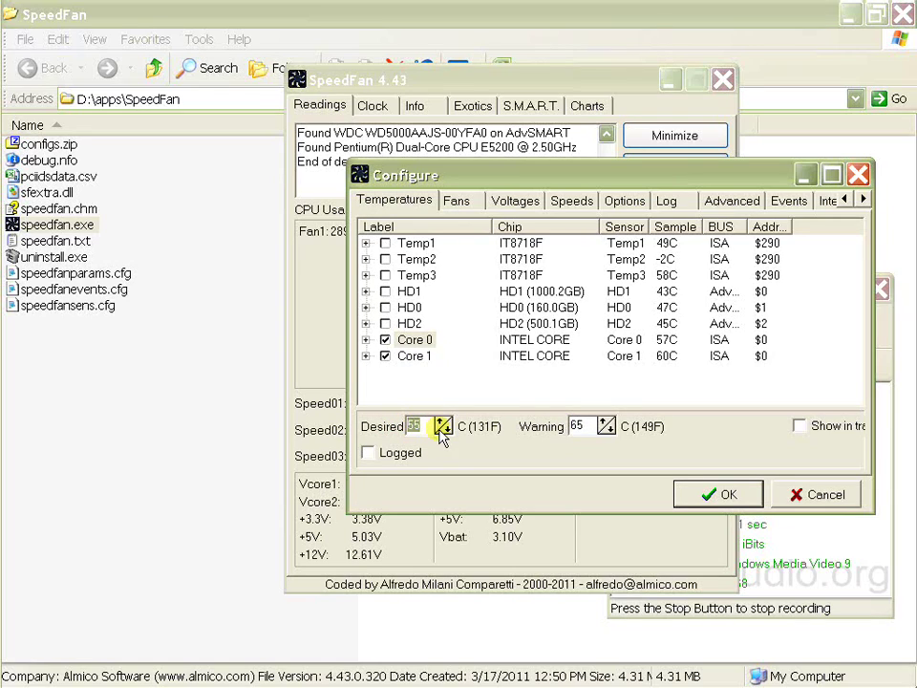
double_click(414, 426)
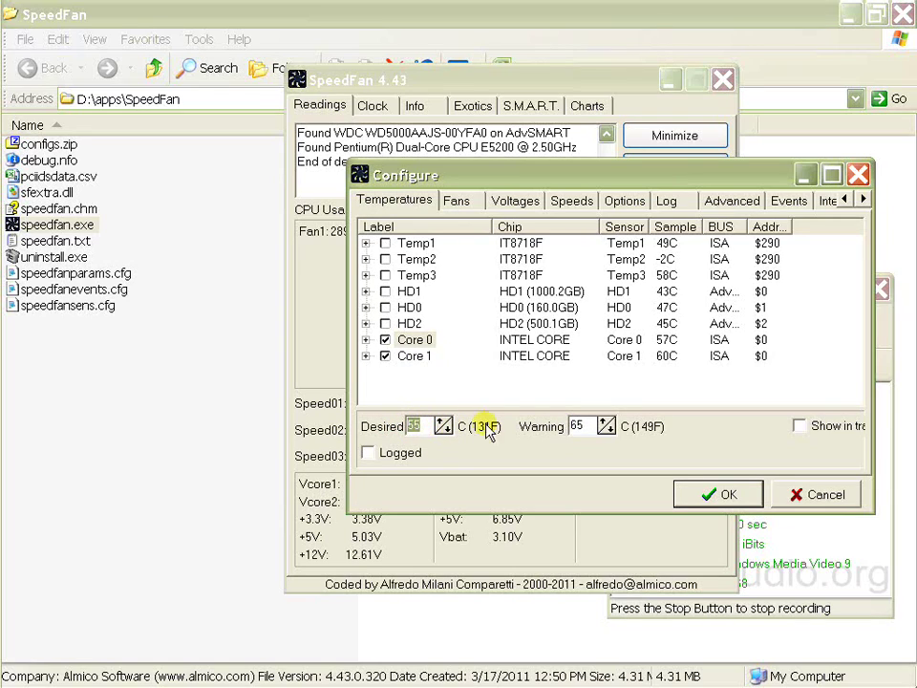
double_click(576, 426)
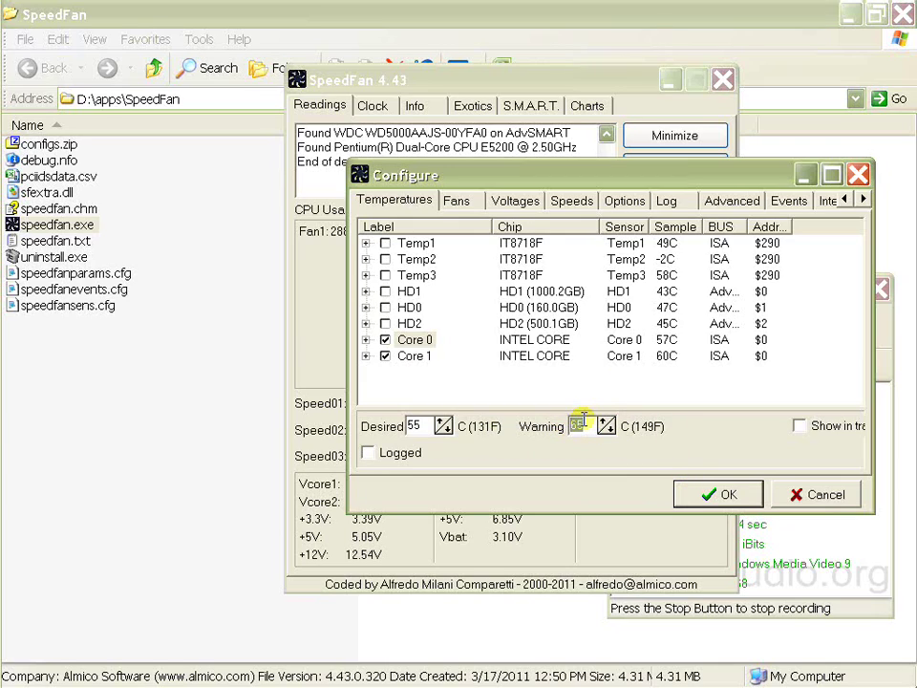
left_click(699, 493)
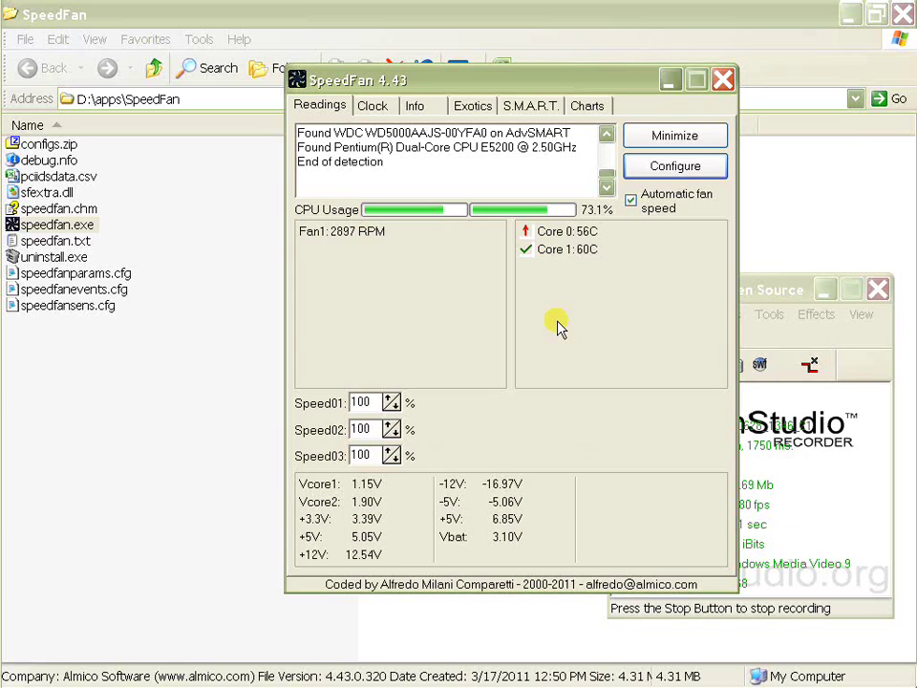
Set Core 0's desired temperature to 50 °C in the temperature configuration.
left_click(675, 166)
left_click(408, 342)
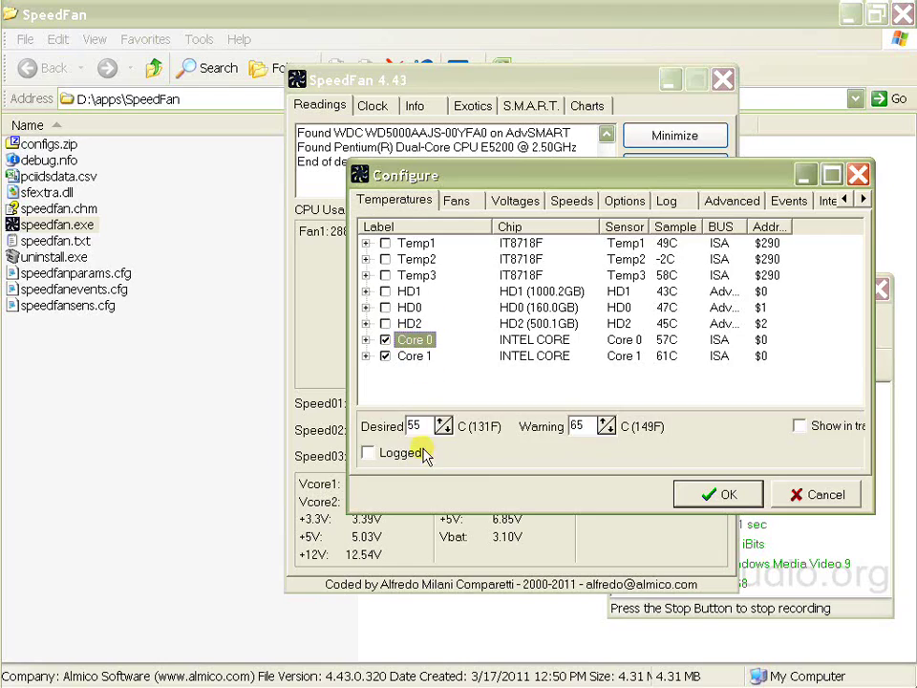
double_click(411, 427)
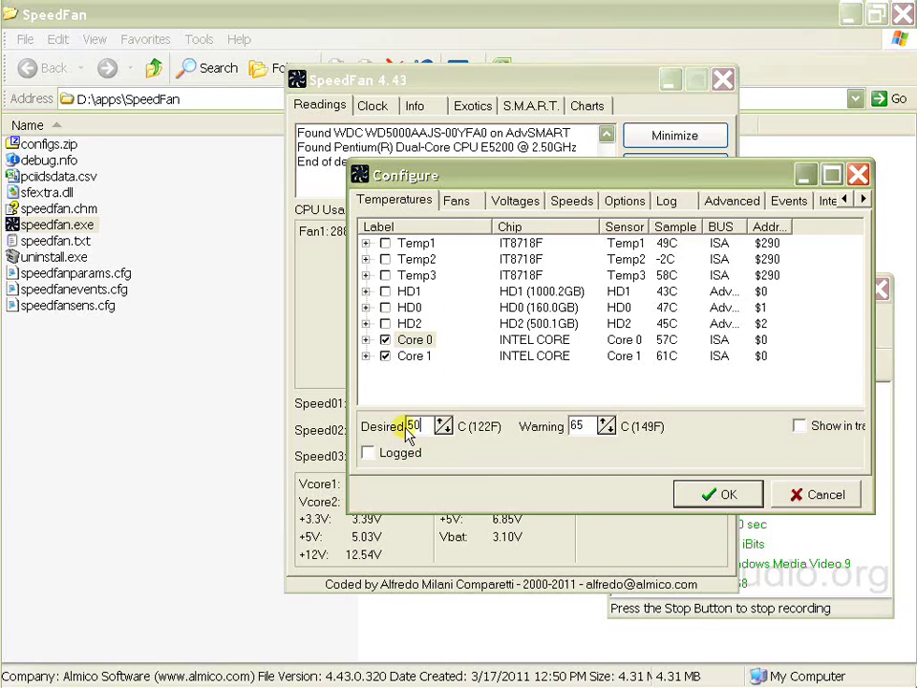
type("50")
left_click_drag(587, 426, 538, 430)
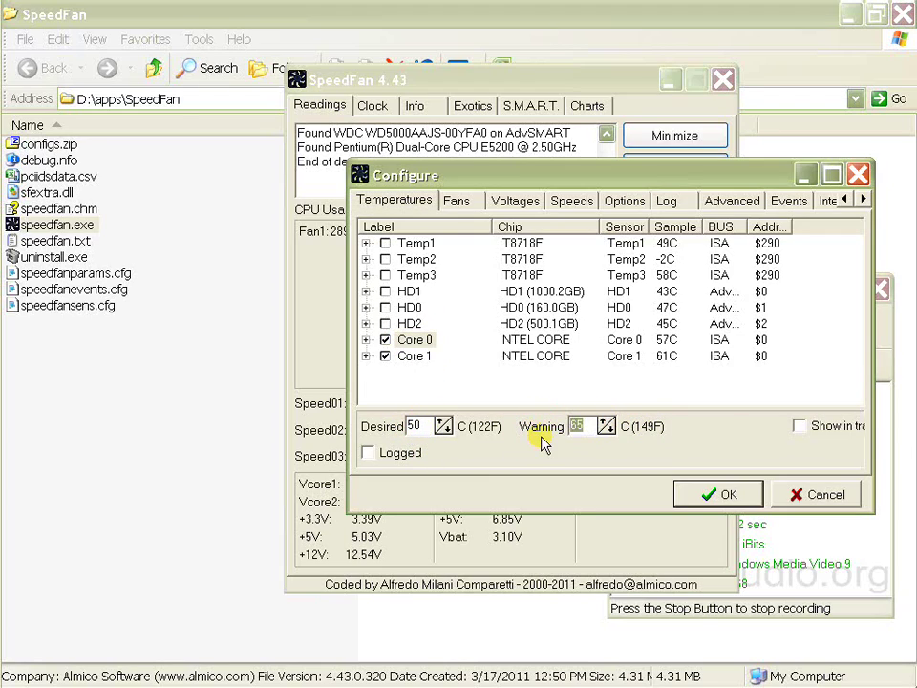
Set Core 1's desired temperature to 50 °C and its warning temperature to 60 °C, and apply the configuration.
left_click(410, 355)
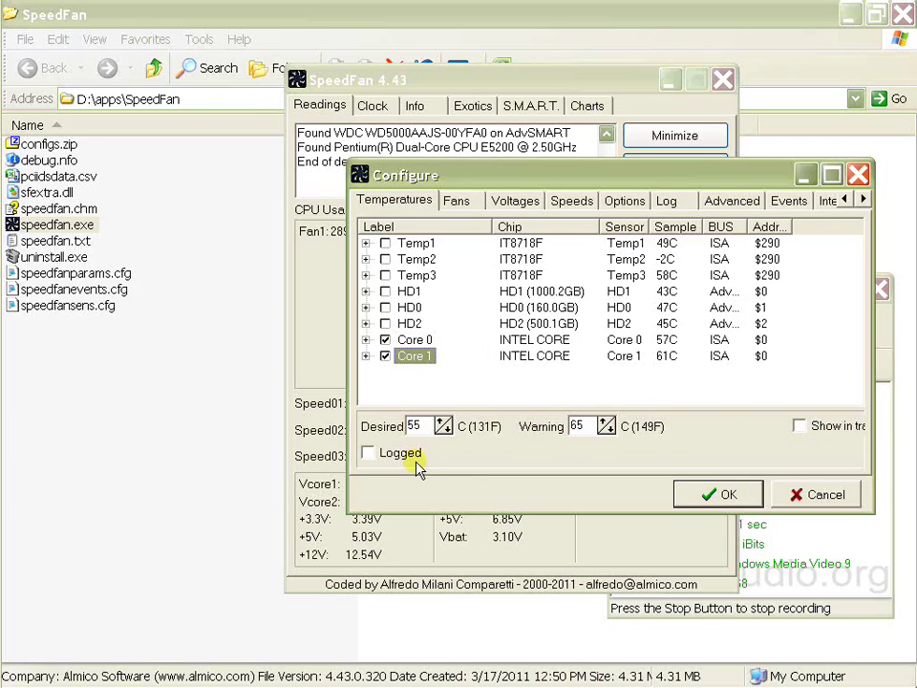
double_click(421, 426)
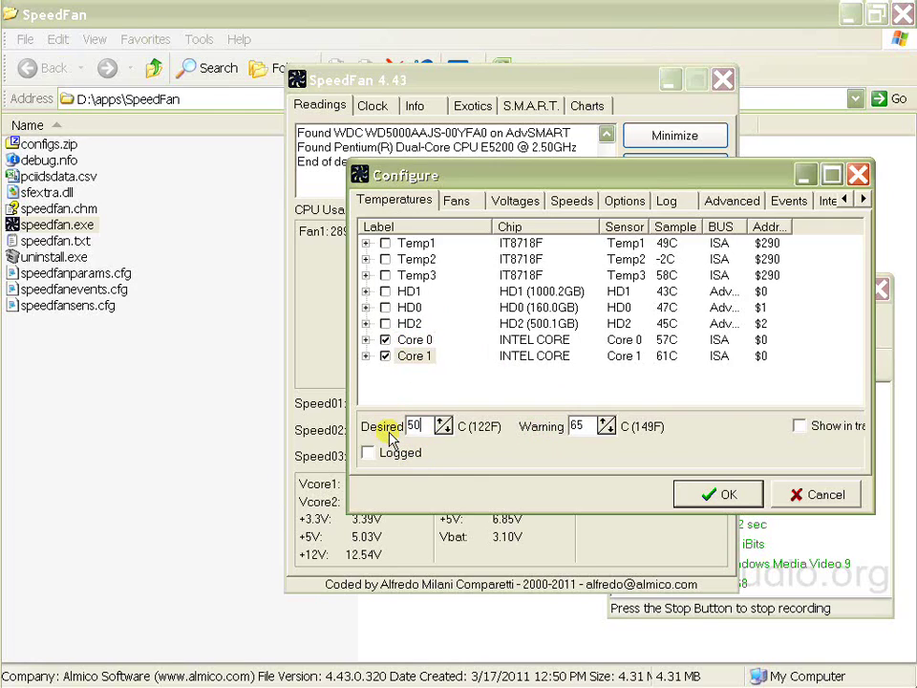
left_click_drag(579, 427, 537, 441)
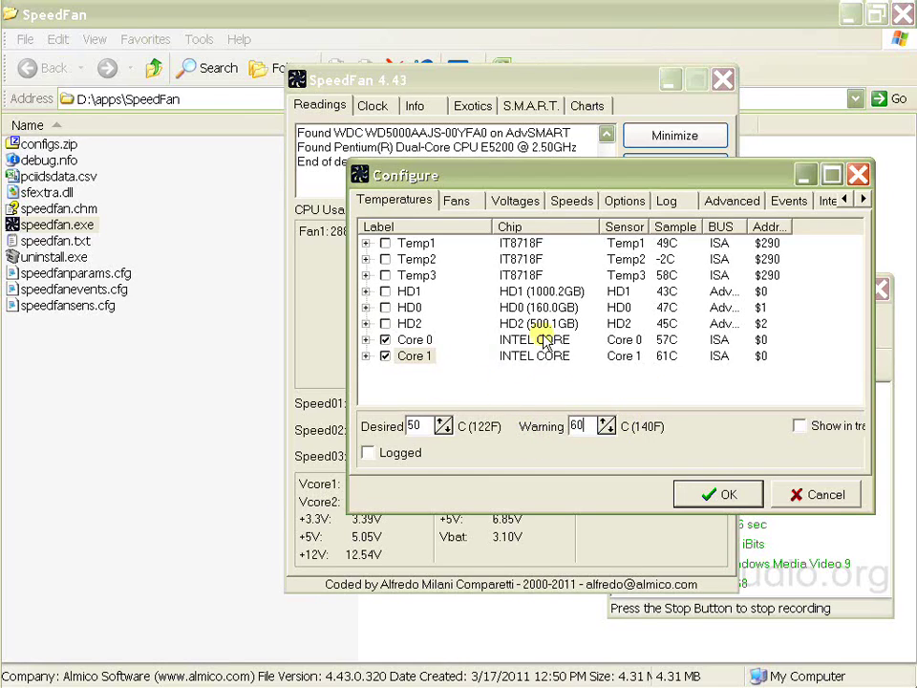
left_click(413, 355)
left_click(707, 494)
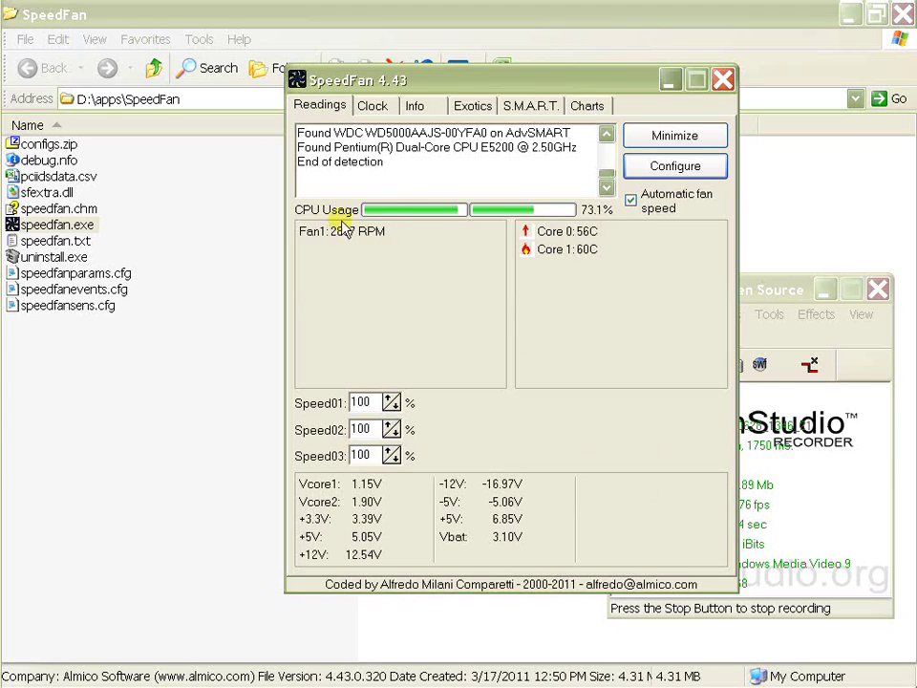
Set Speed01, Speed02 and Speed03 to 60% with automatic fan speed disabled, and re-enable automatic fan speed.
left_click(630, 200)
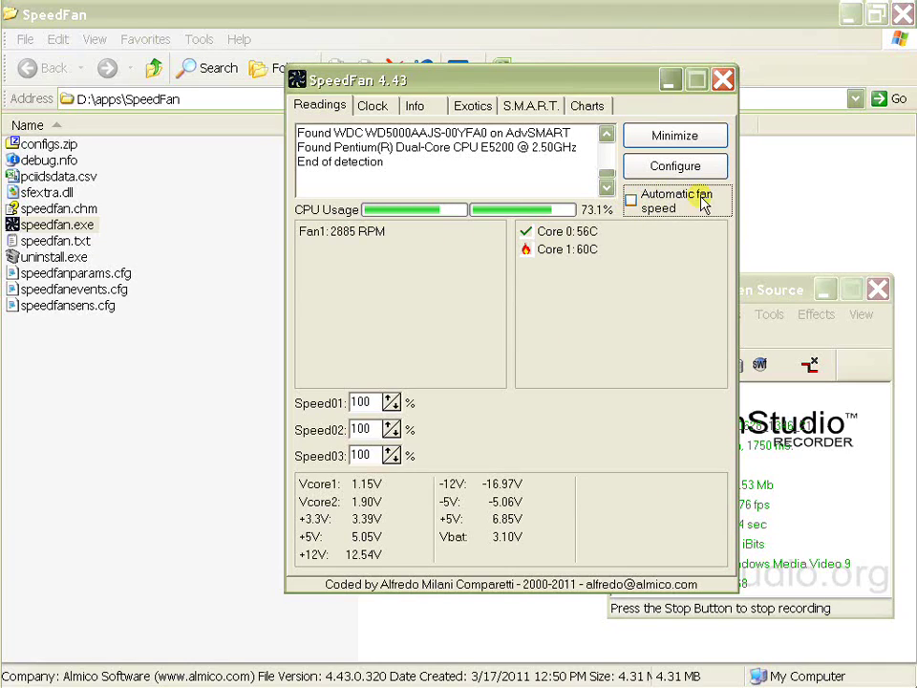
double_click(360, 402)
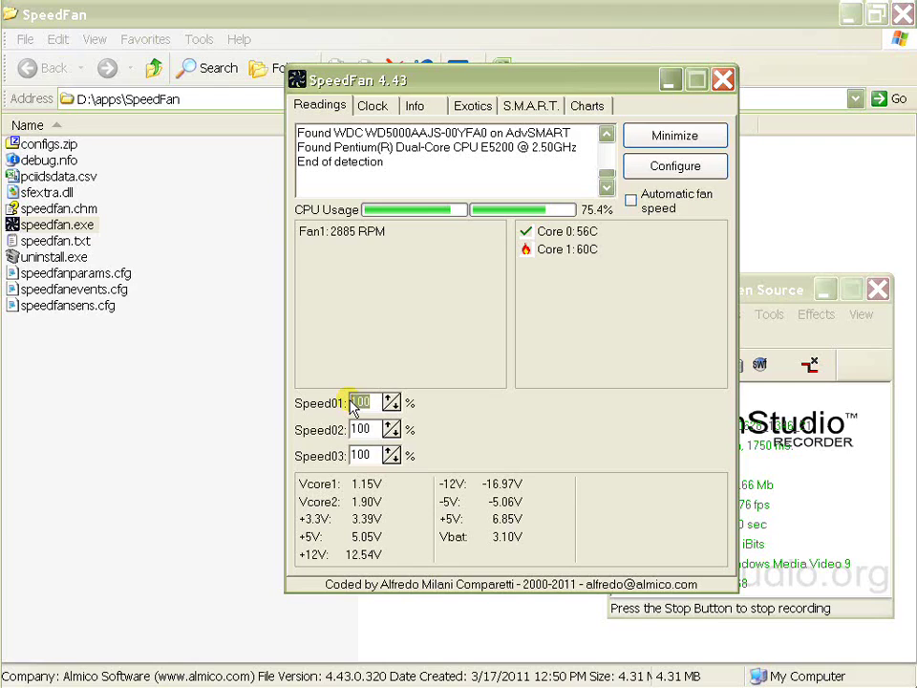
type("60")
double_click(361, 429)
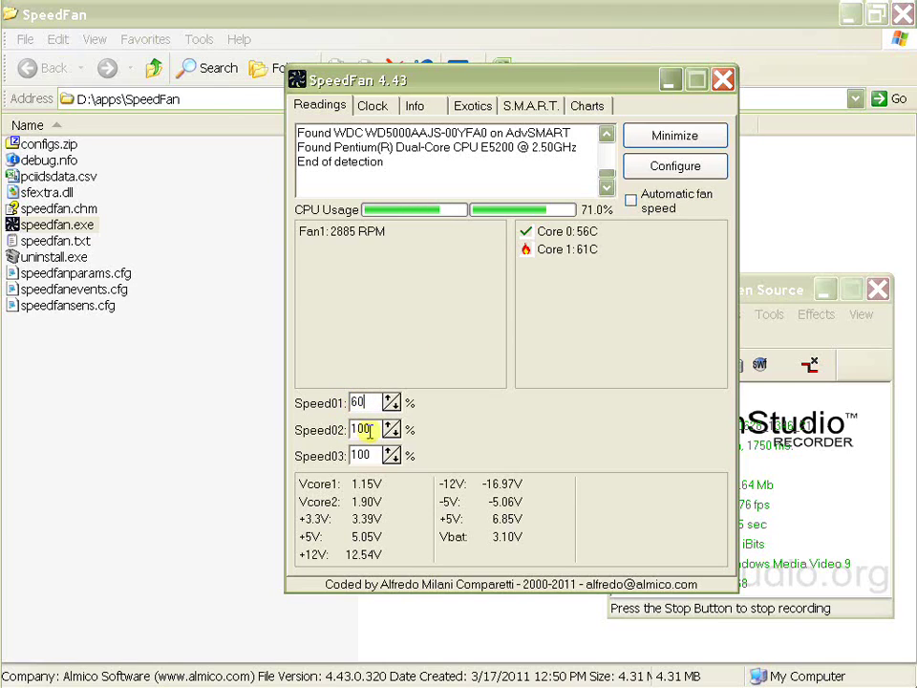
type("60")
double_click(359, 455)
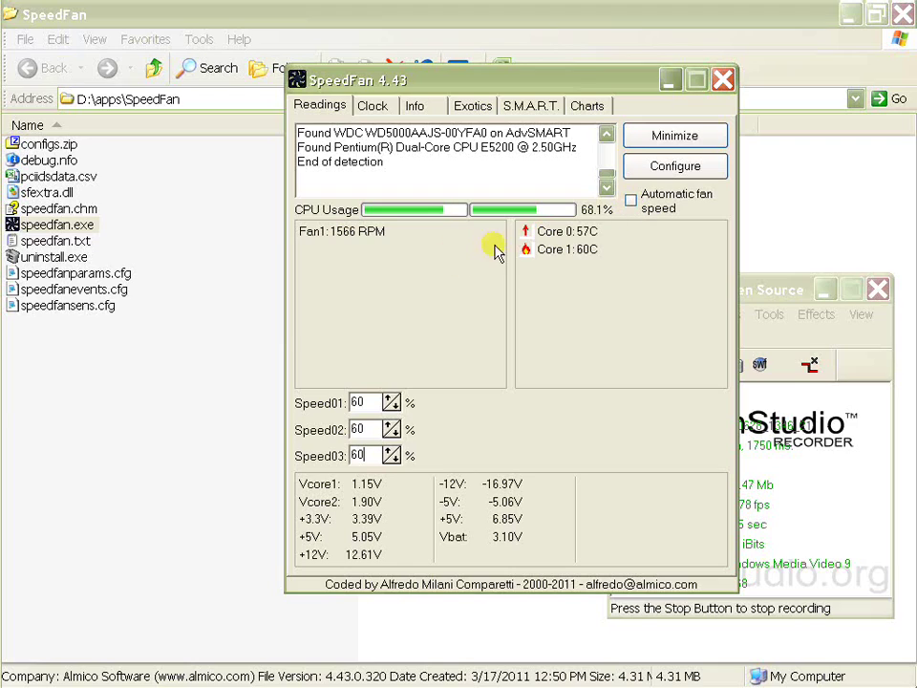
left_click(632, 200)
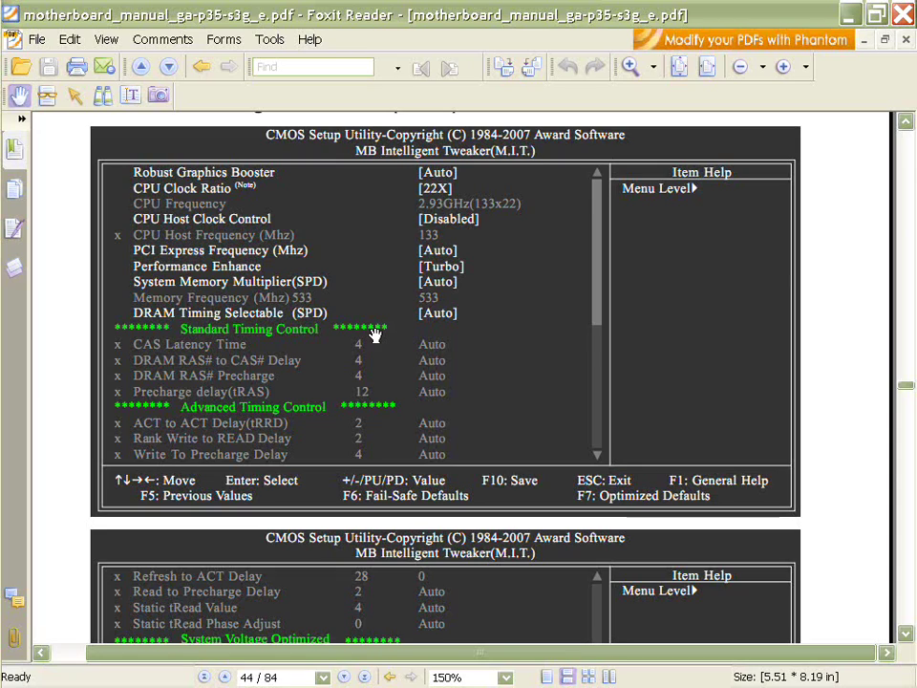
Go to page 65 of the motherboard manual and examine the EasyTune 5 Pro interface description.
left_click(246, 675)
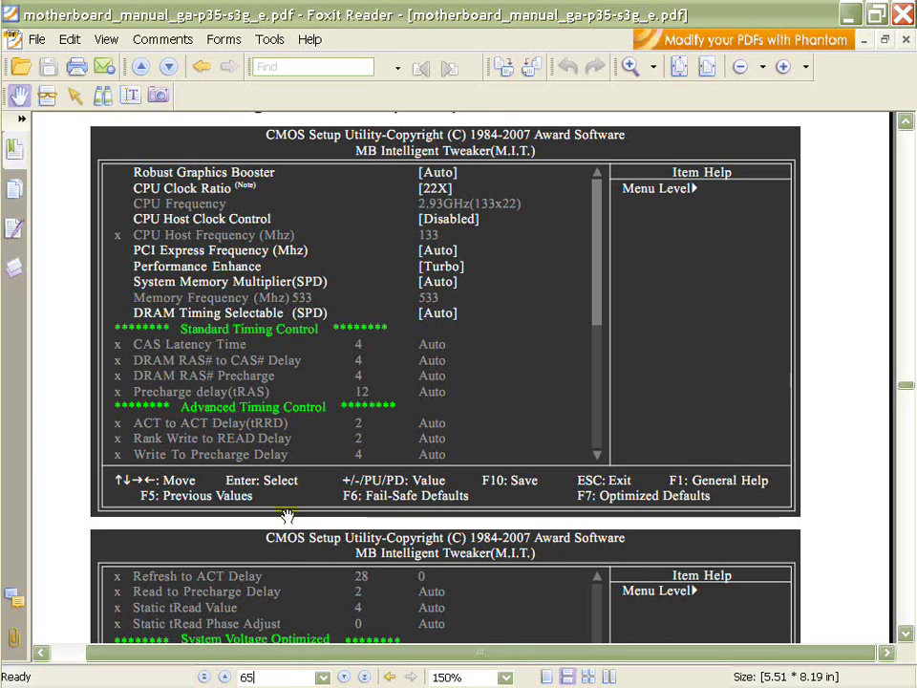
key("Return")
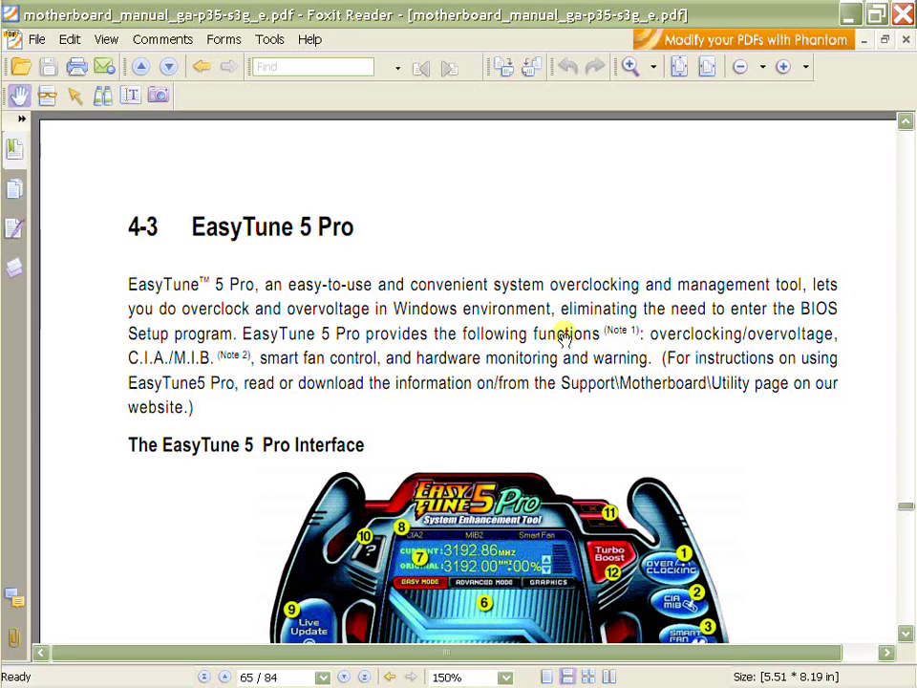
scroll(628, 355, "down", 3)
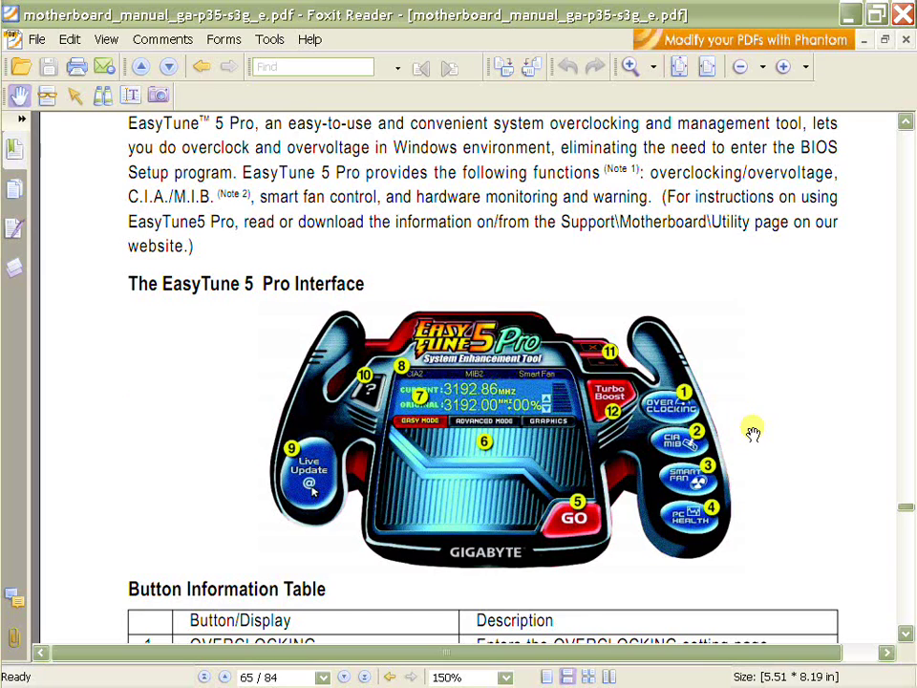
scroll(750, 425, "down", 3)
scroll(669, 412, "up", 2)
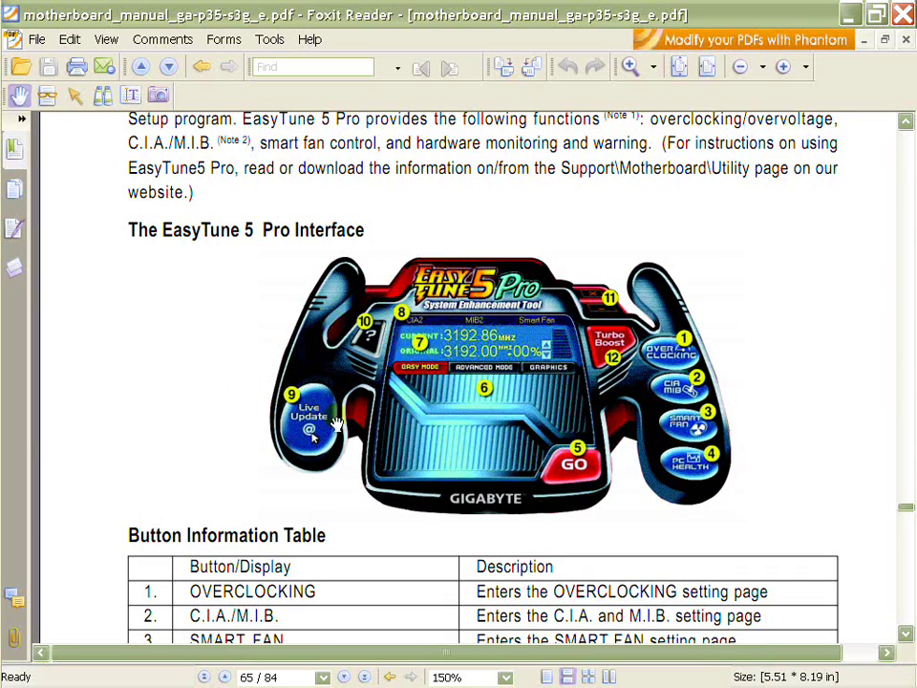
Switch to SpeedFan and check Core 0's desired and warning temperatures in the configuration.
mouse_move(3, 325)
left_click(65, 441)
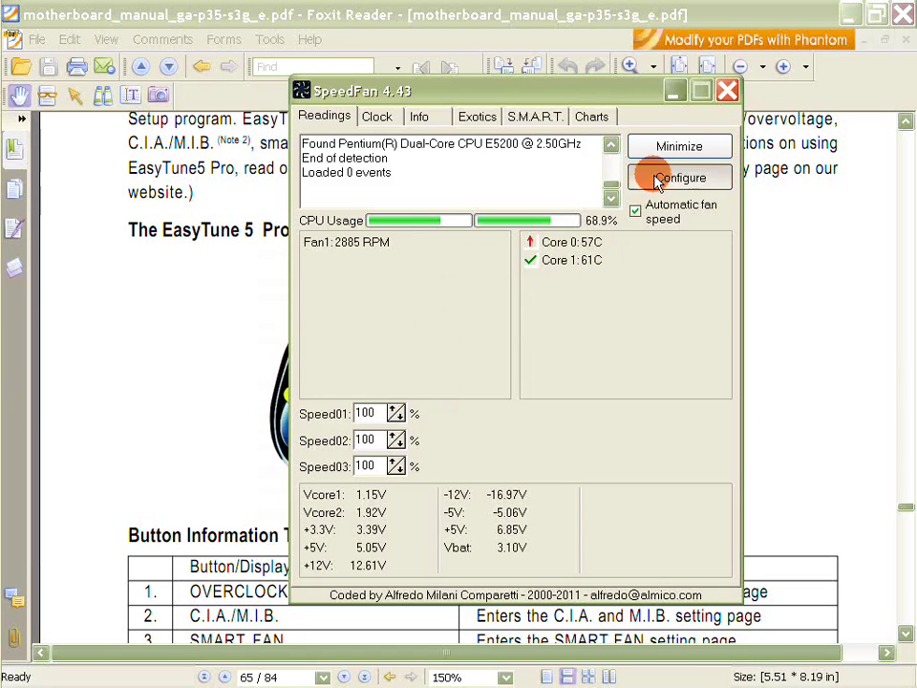
left_click(651, 178)
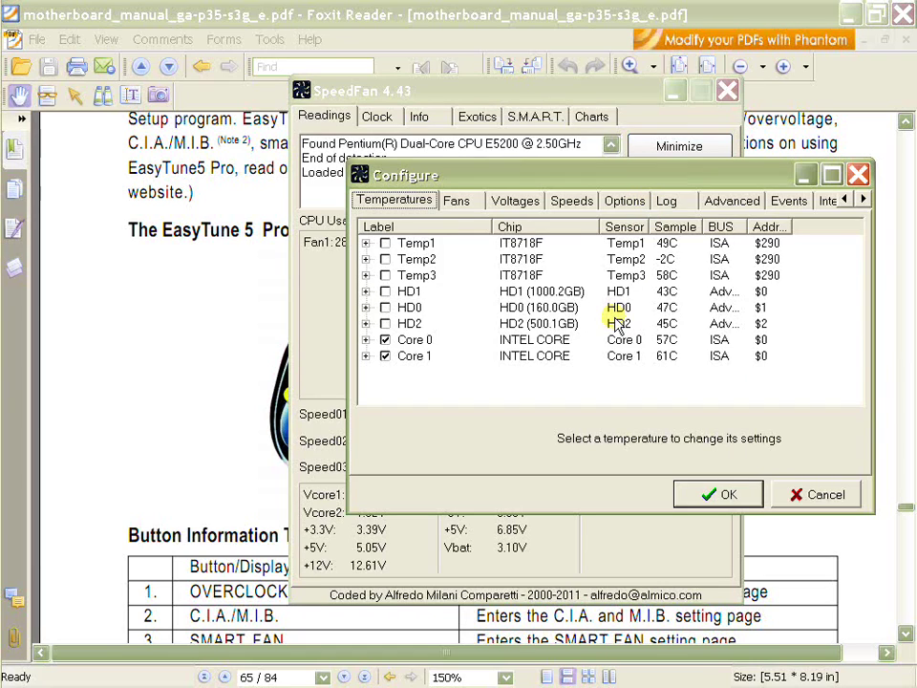
left_click(416, 342)
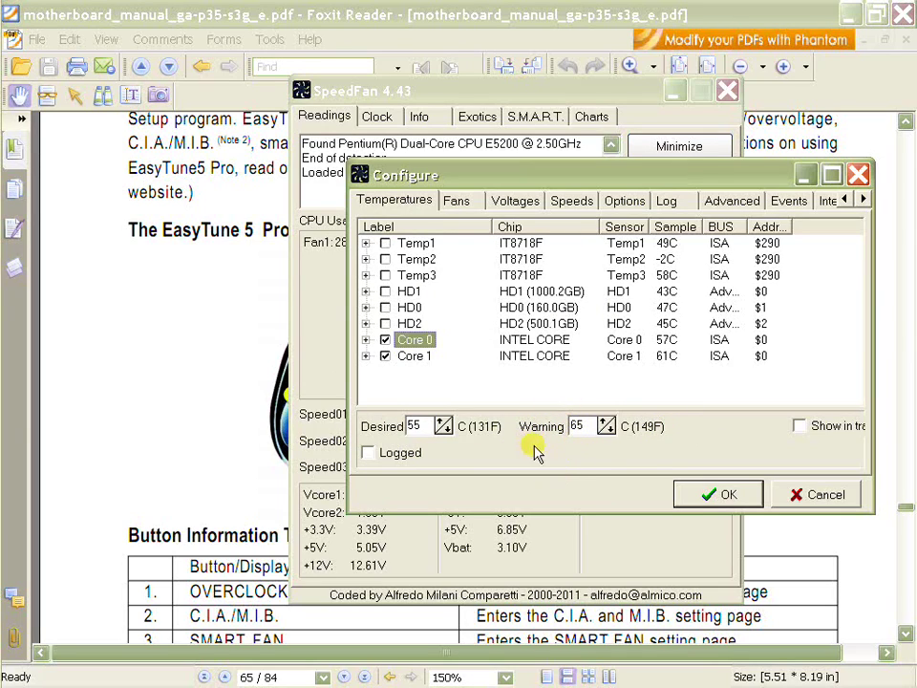
left_click(703, 494)
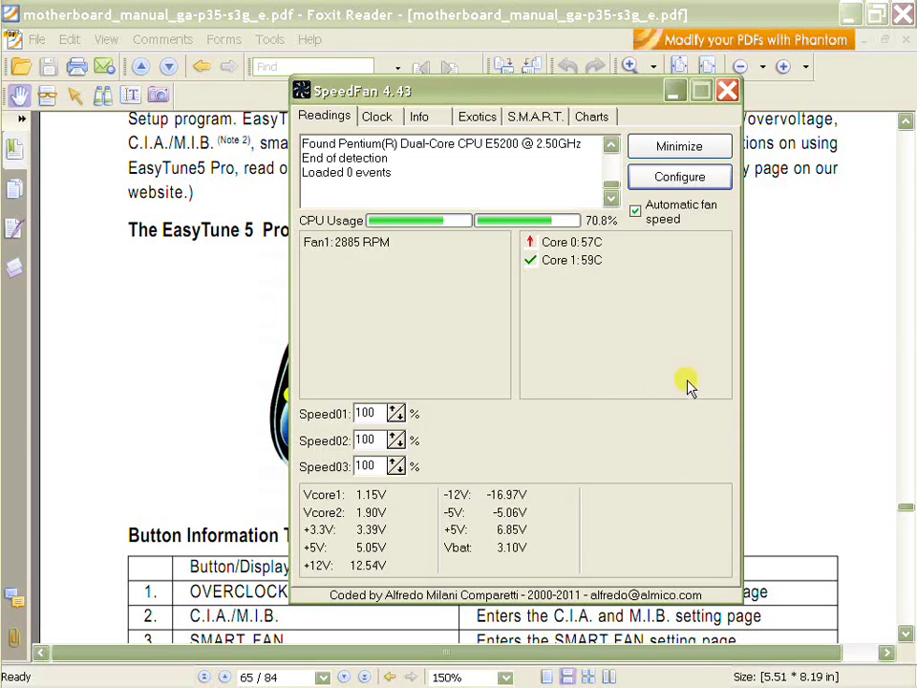